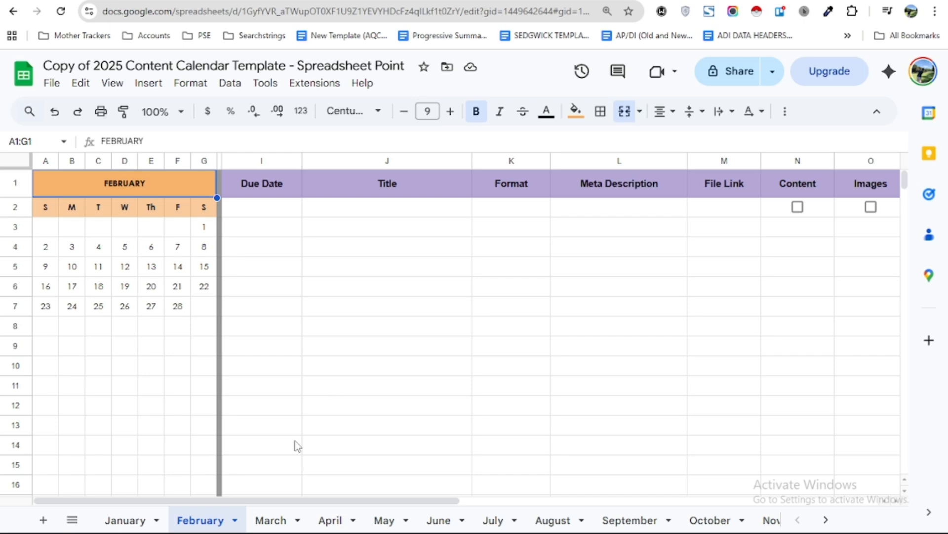
Examine the content calendar's March sheet and its May through November sheets, including the date cells on November
click(269, 520)
click(378, 521)
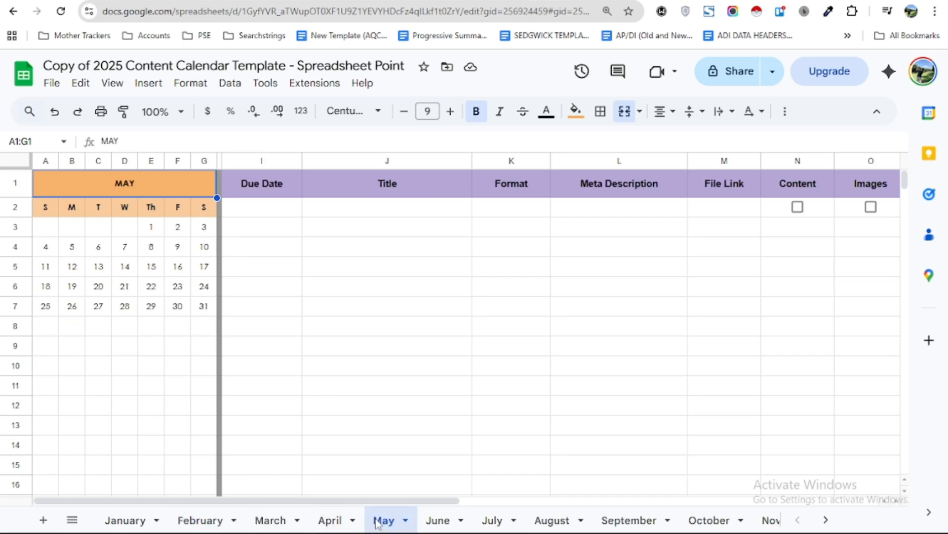
click(437, 521)
click(492, 522)
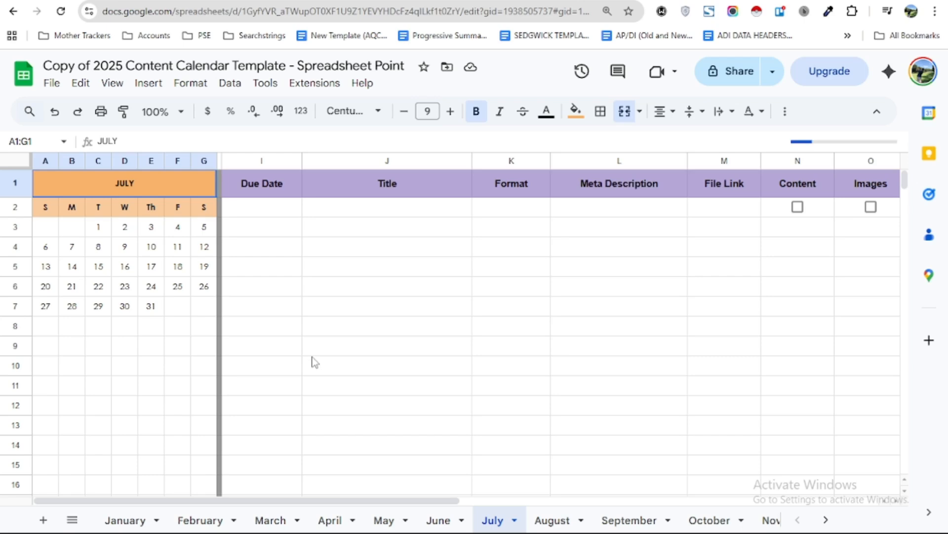
click(552, 521)
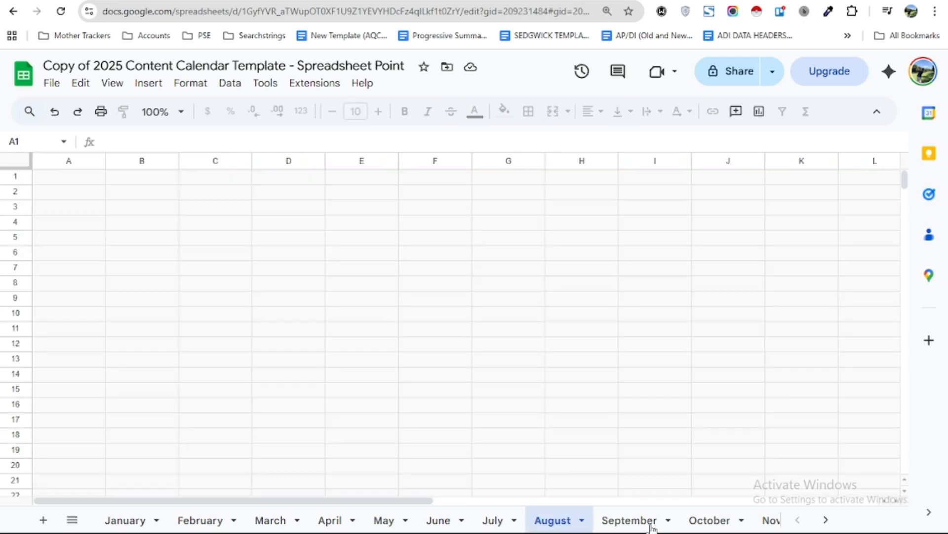
click(640, 520)
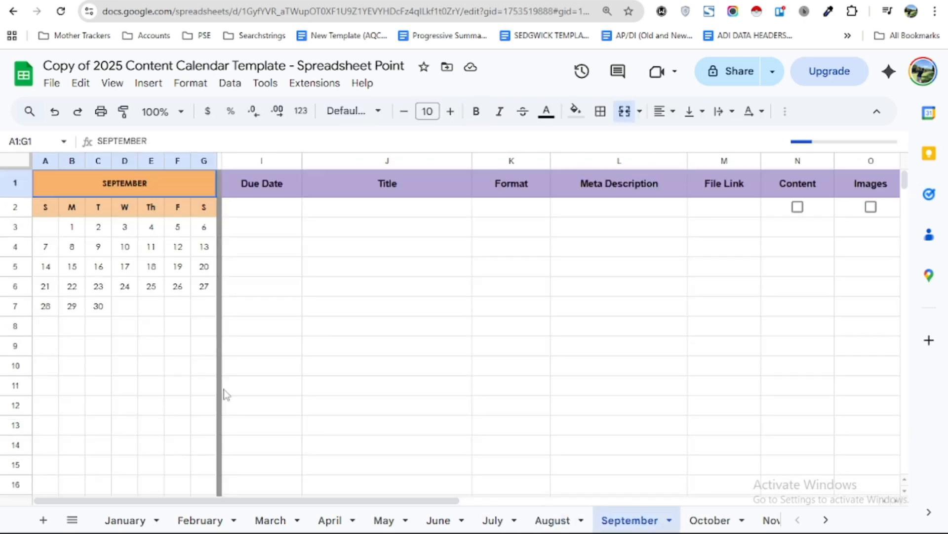
click(710, 523)
click(770, 521)
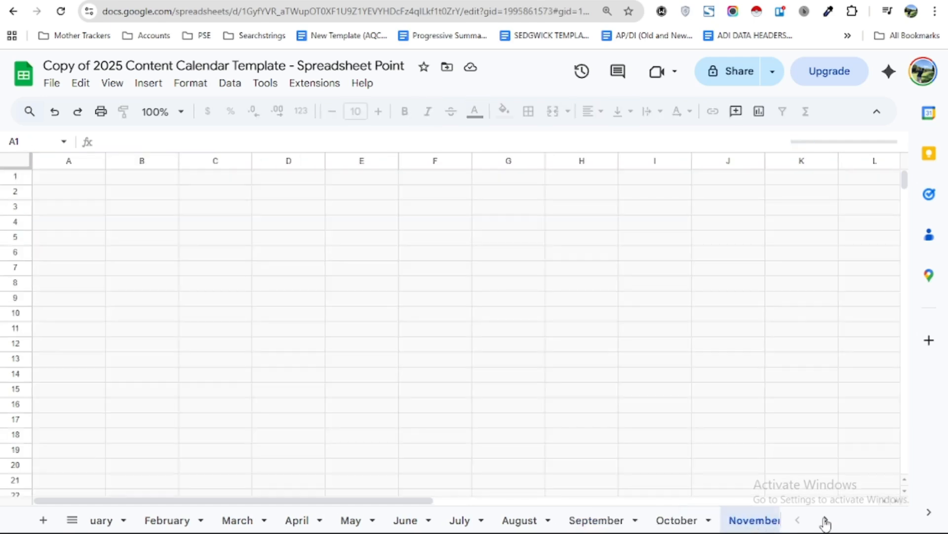
click(825, 522)
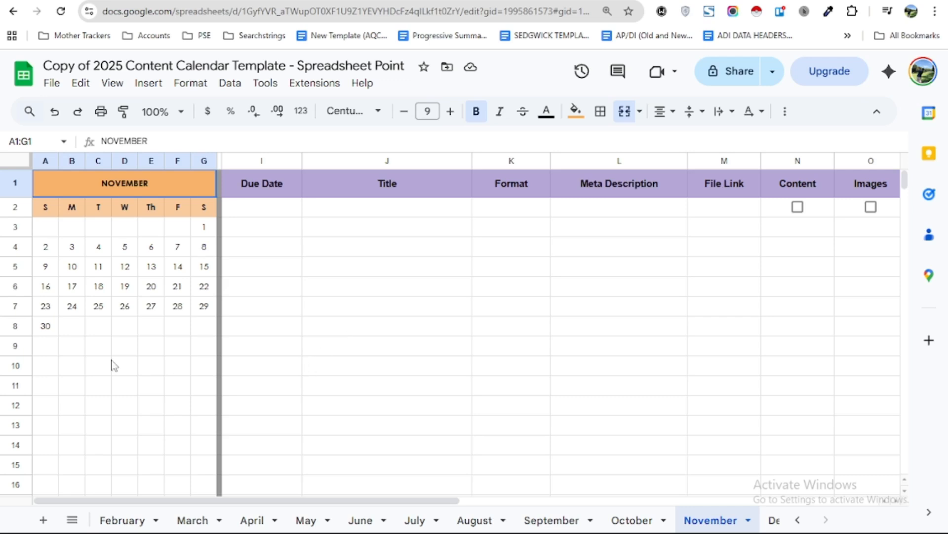
click(71, 330)
click(148, 305)
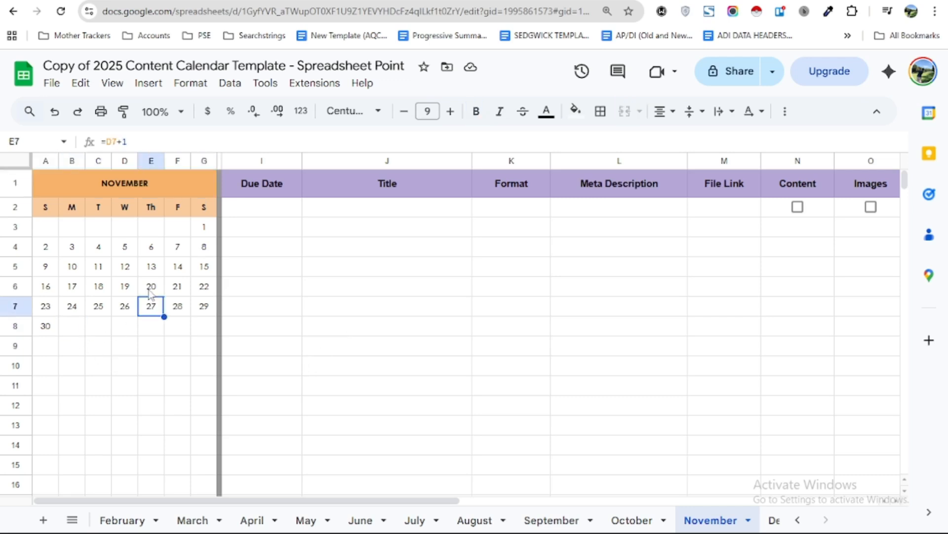
click(150, 291)
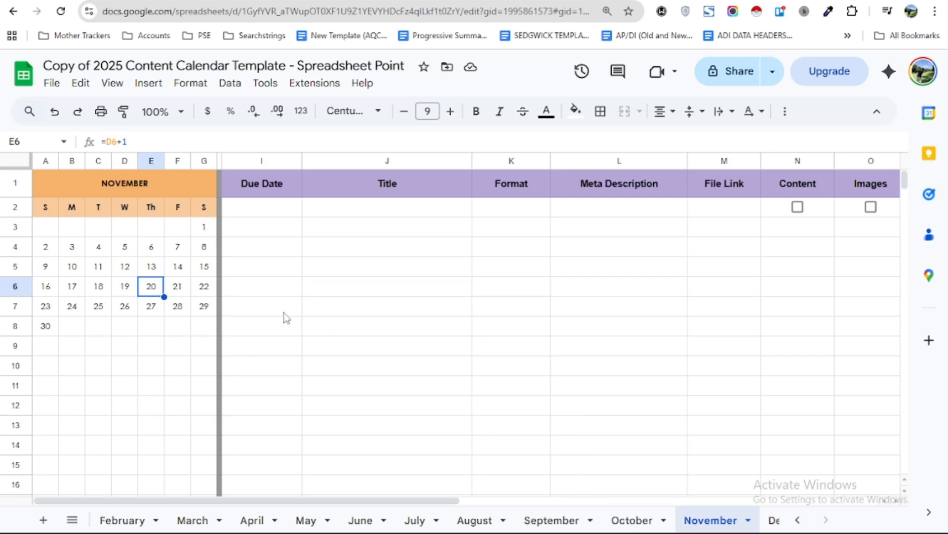
scroll(258, 332, down, 4)
scroll(262, 335, up, 4)
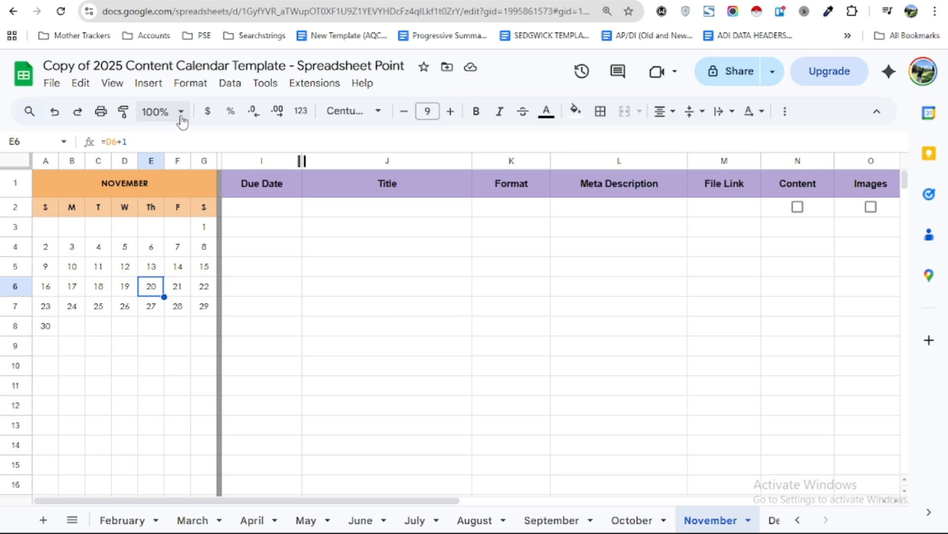
click(149, 85)
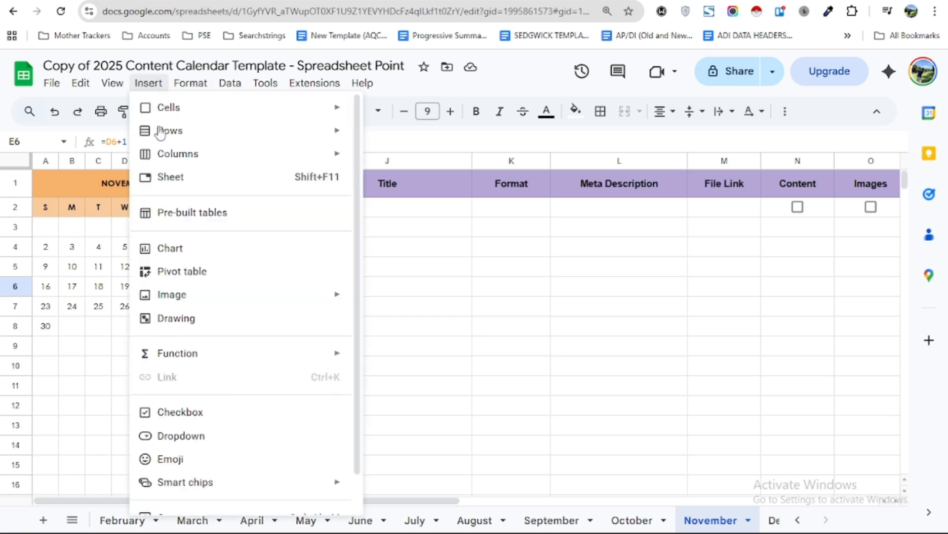
click(220, 285)
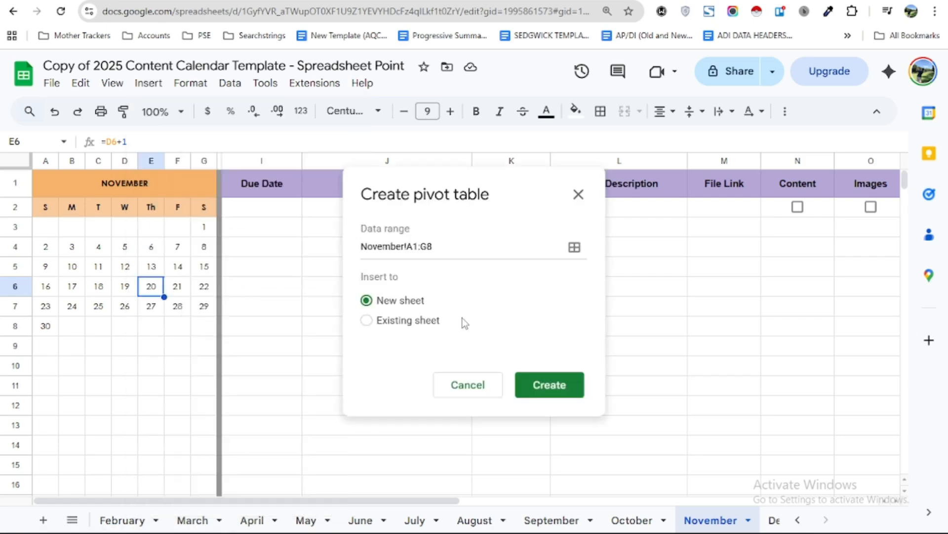
click(579, 195)
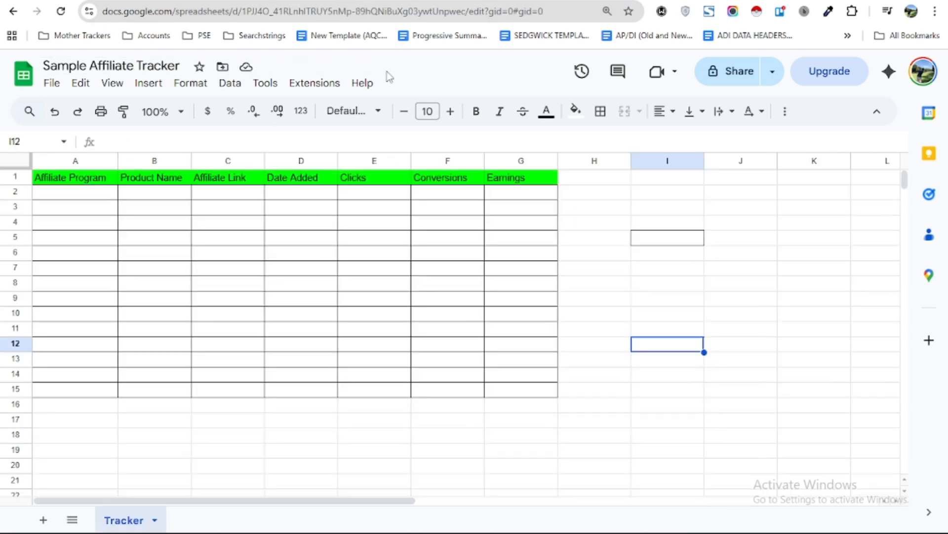
Examine the columns of the Sample Affiliate Tracker, from Affiliate Program through Earnings
click(226, 393)
click(130, 280)
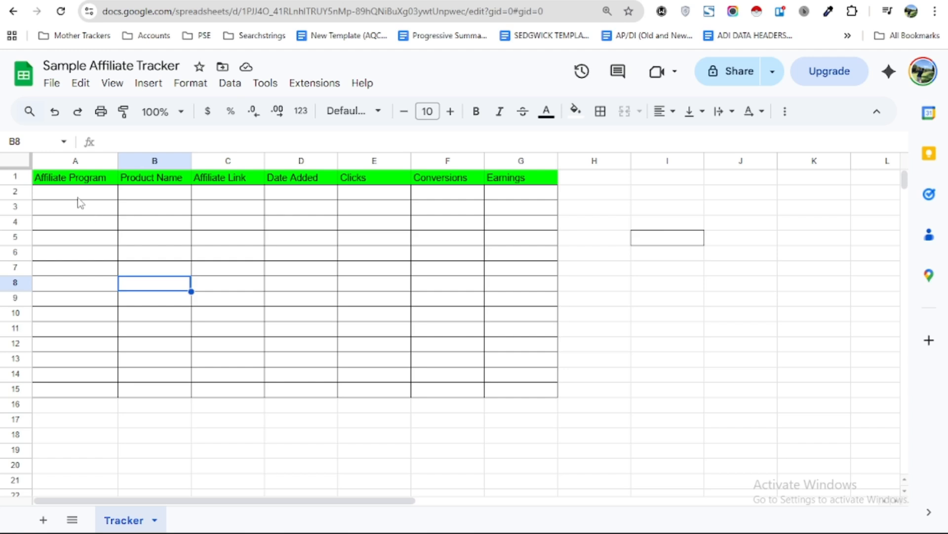
drag(78, 194, 250, 286)
drag(321, 212, 405, 330)
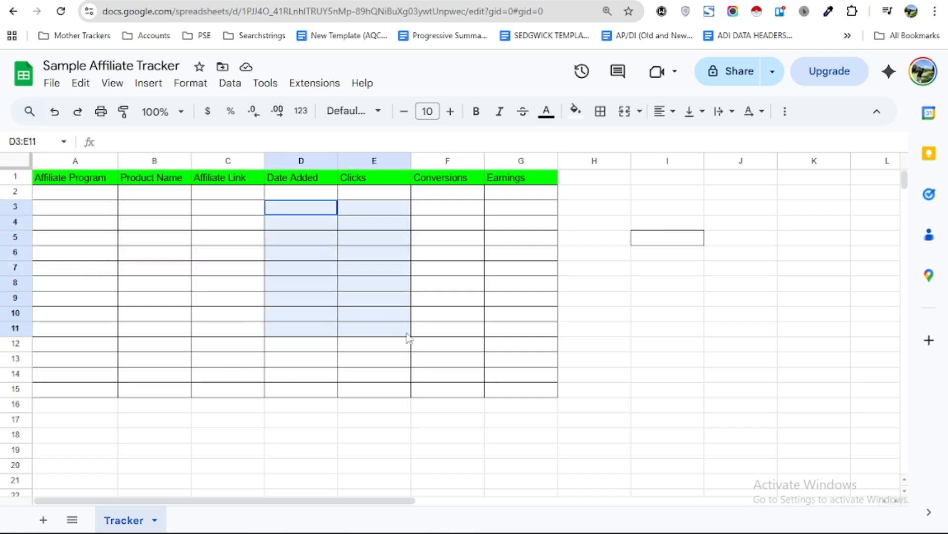
drag(436, 198, 438, 385)
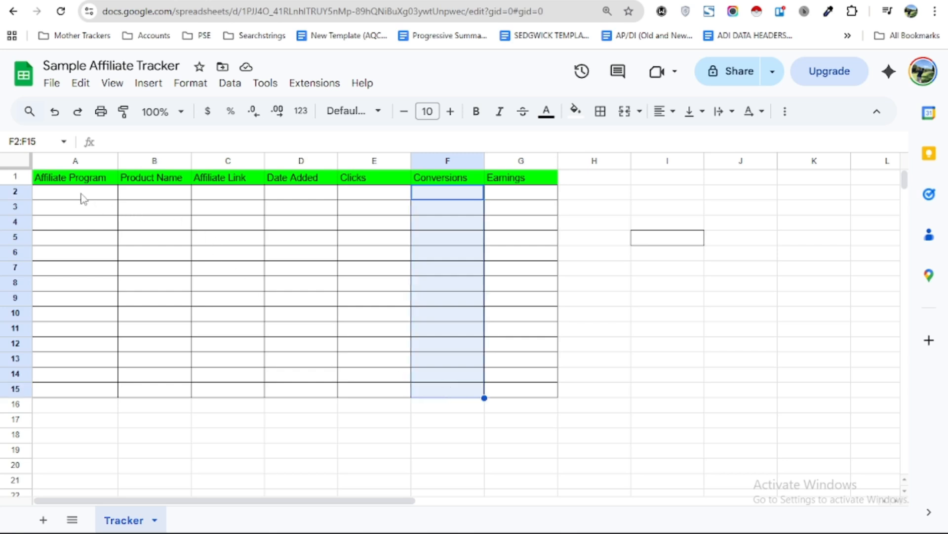
click(205, 193)
drag(214, 249, 235, 392)
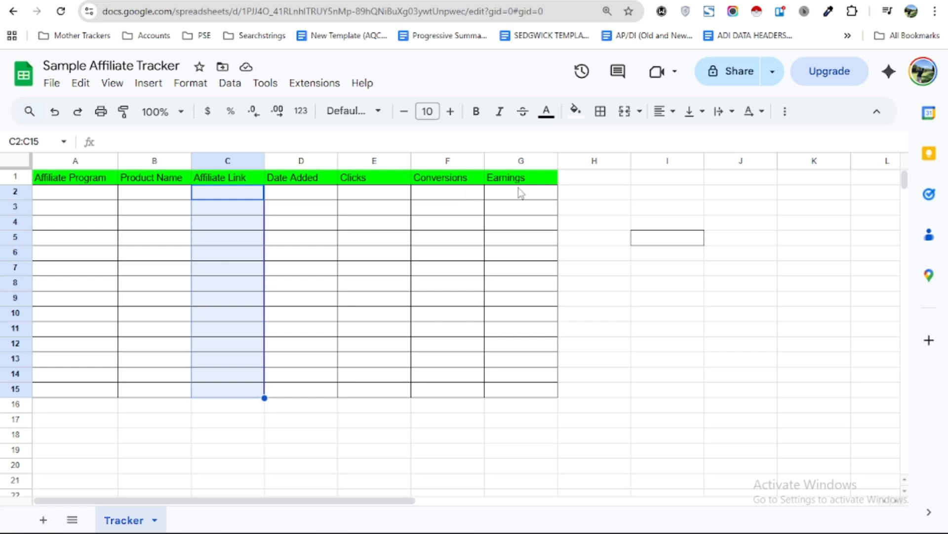
drag(516, 209, 525, 302)
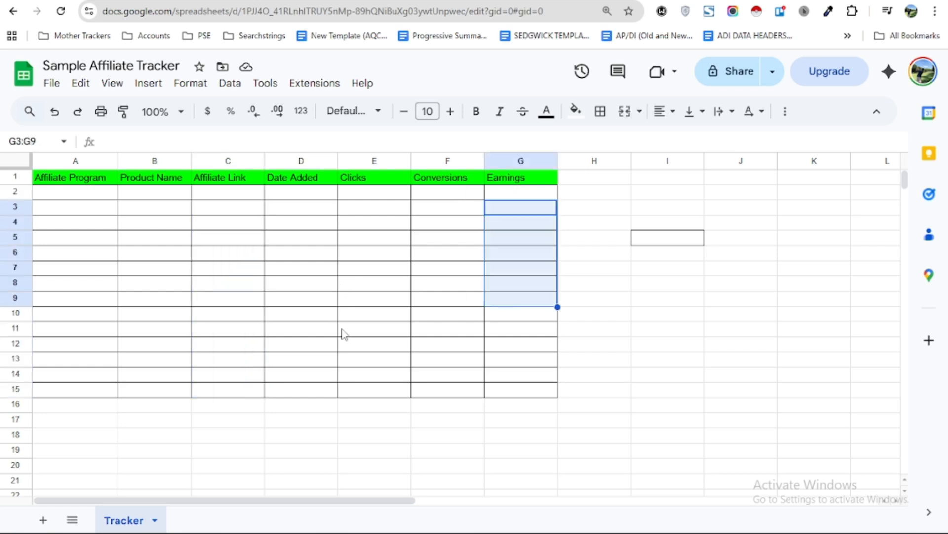
click(51, 83)
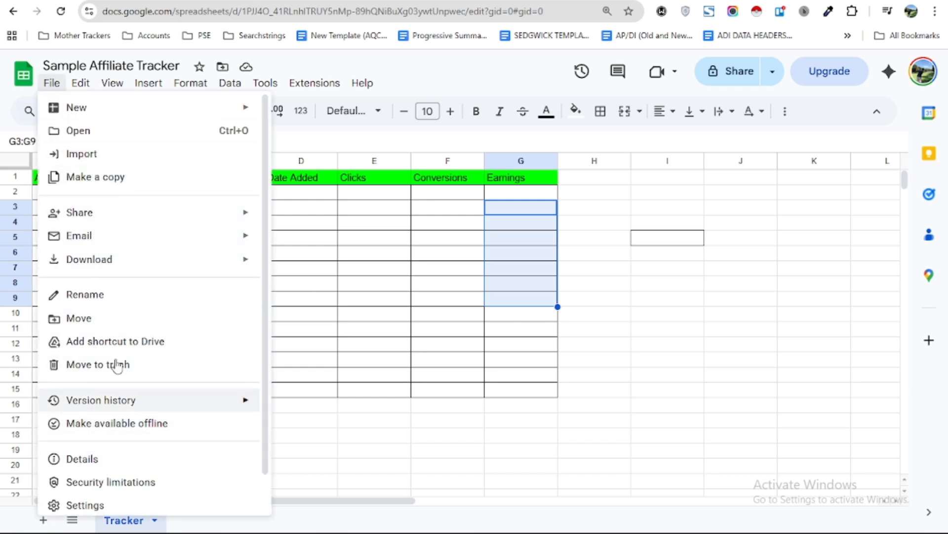
scroll(125, 395, down, 2)
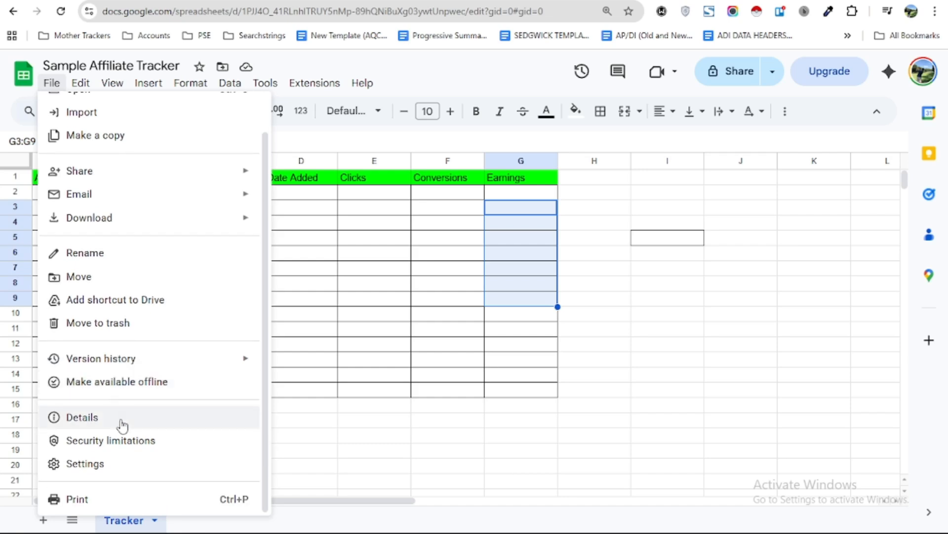
scroll(123, 423, up, 2)
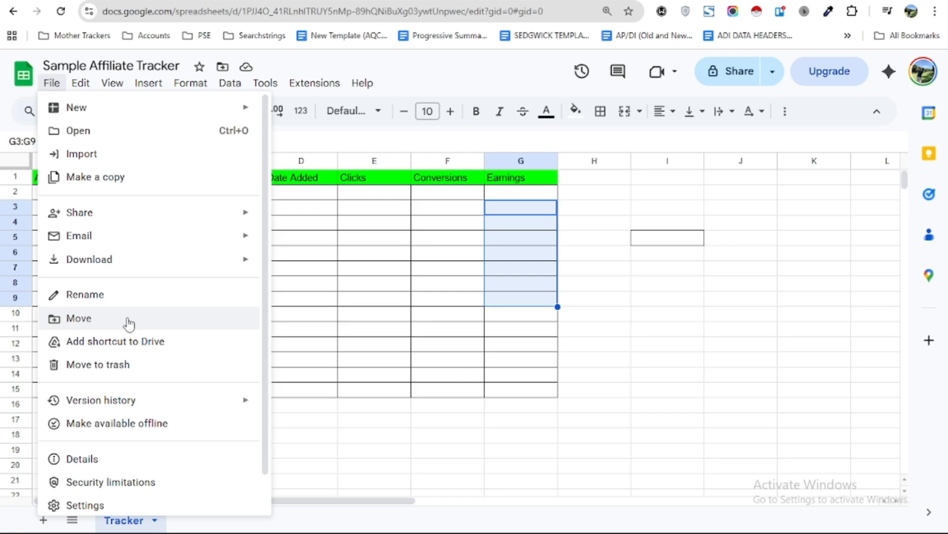
click(307, 249)
click(75, 195)
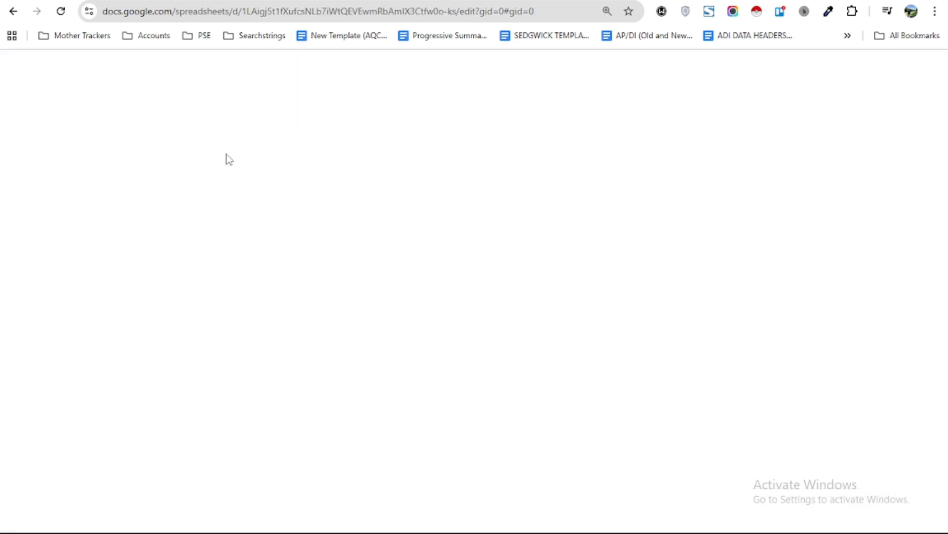
click(205, 66)
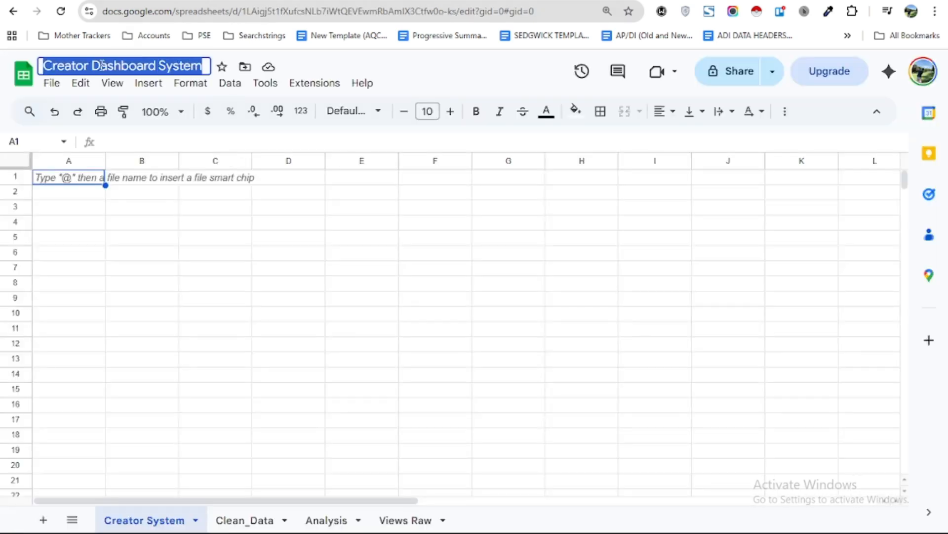
click(399, 64)
drag(82, 193, 133, 238)
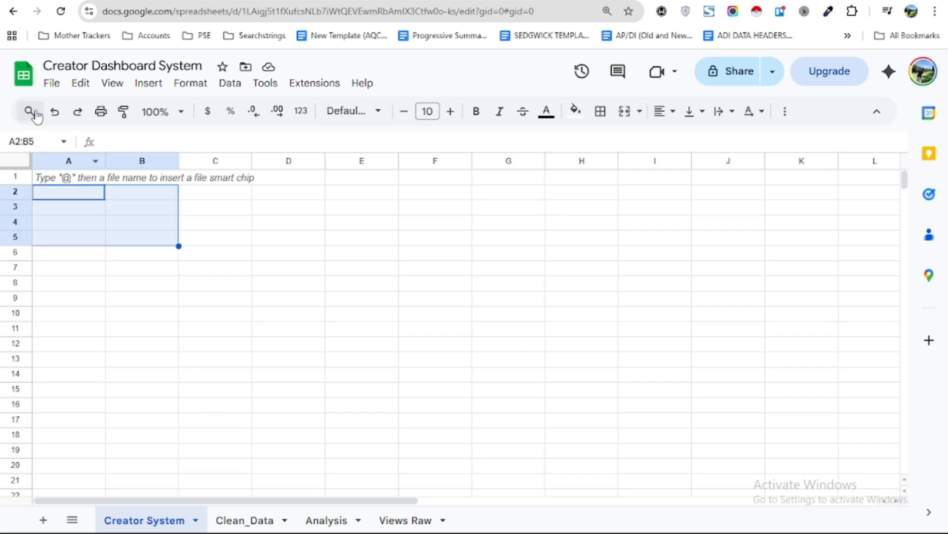
click(51, 83)
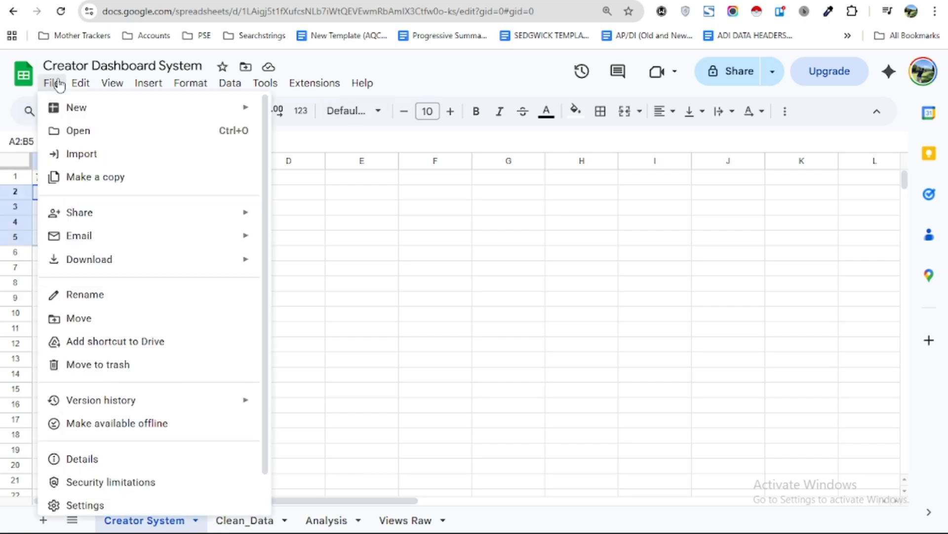
click(108, 165)
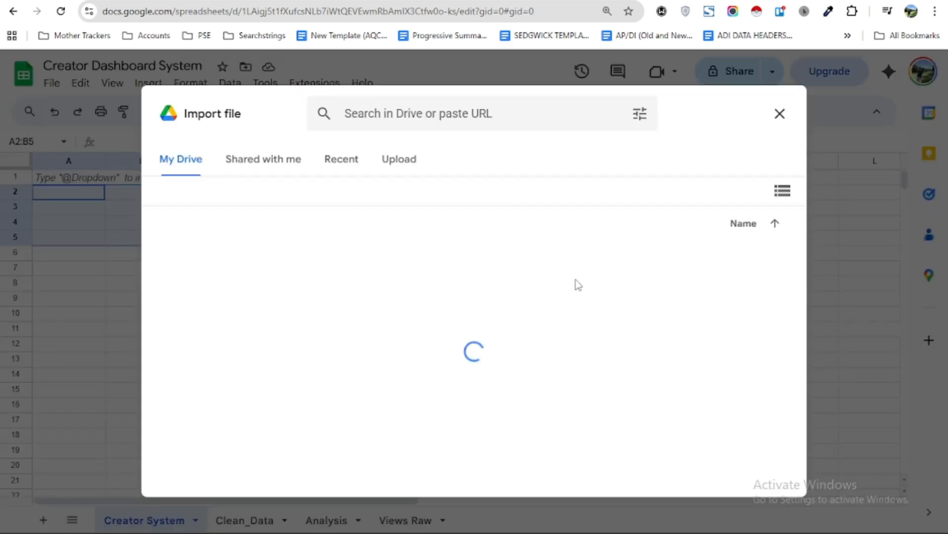
click(780, 115)
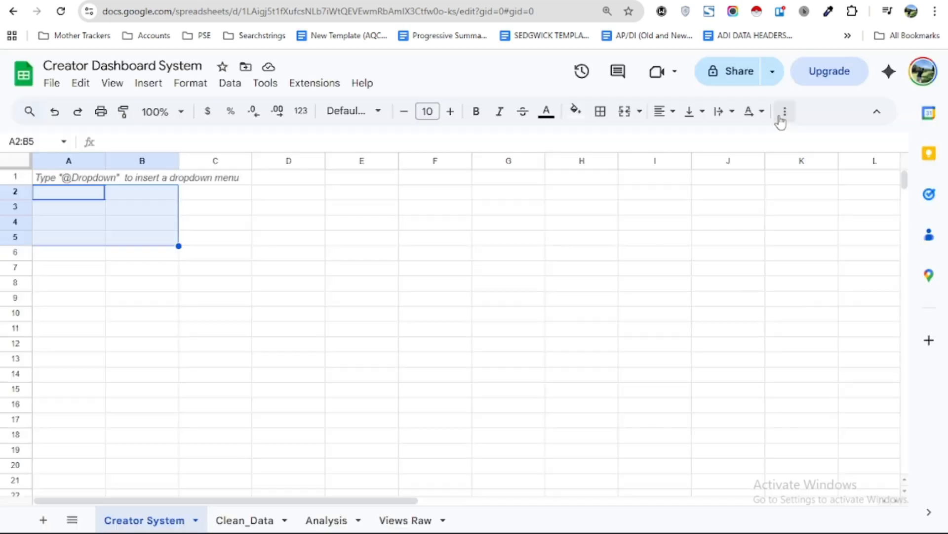
drag(233, 251, 244, 318)
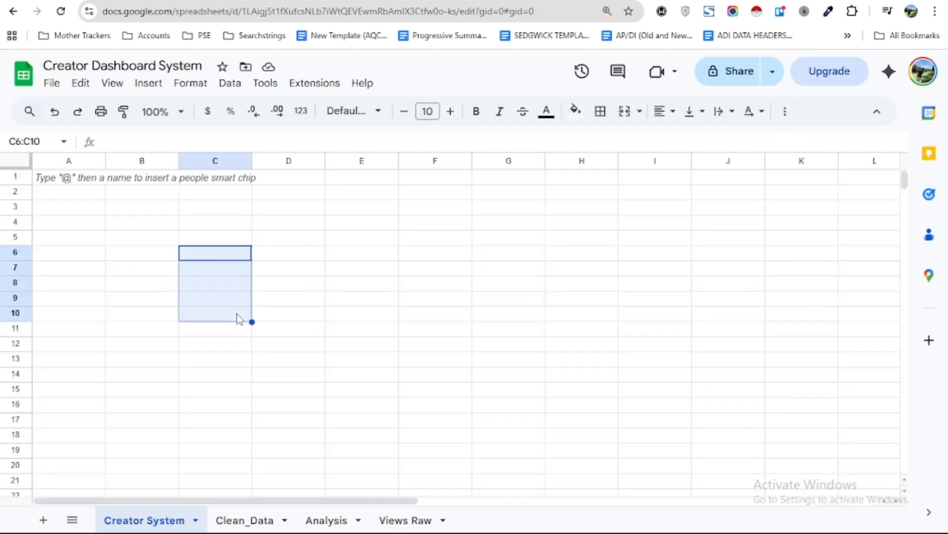
click(358, 251)
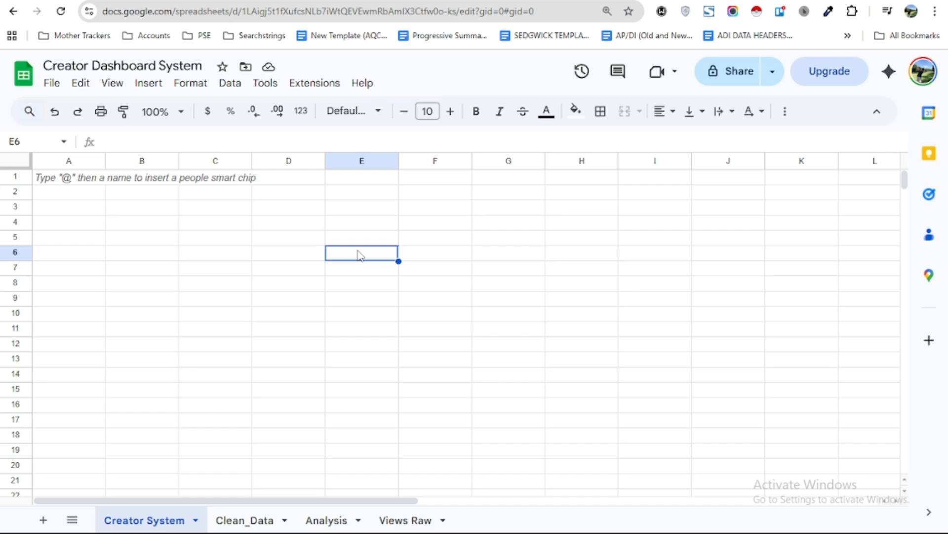
click(192, 244)
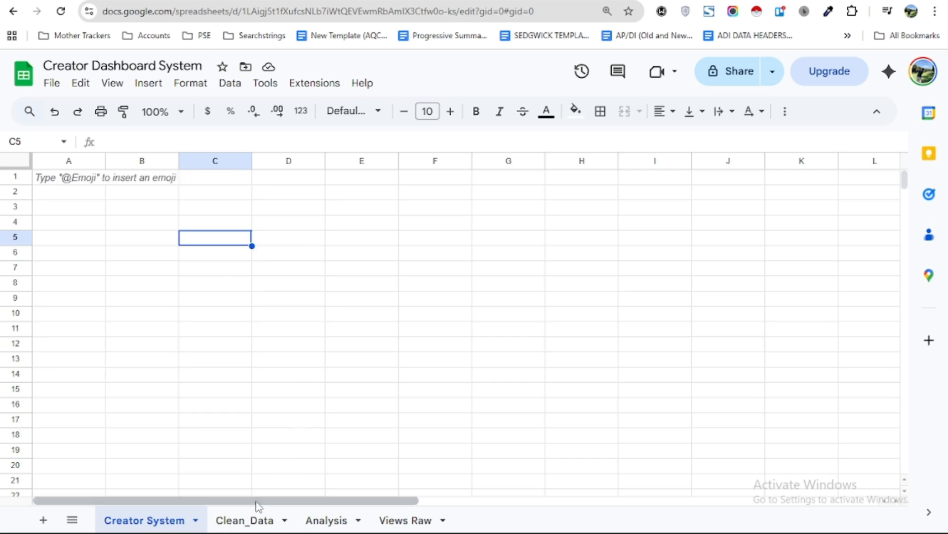
click(68, 212)
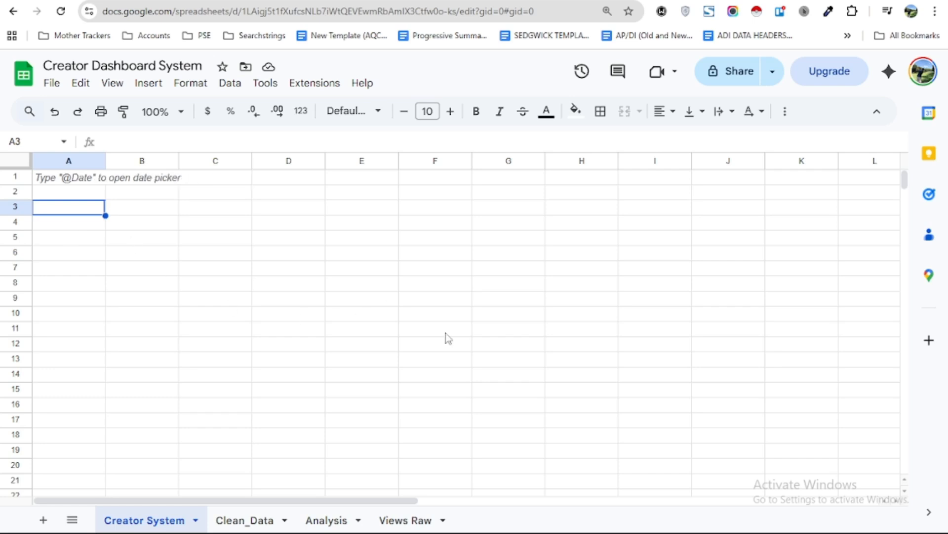
drag(237, 223, 194, 316)
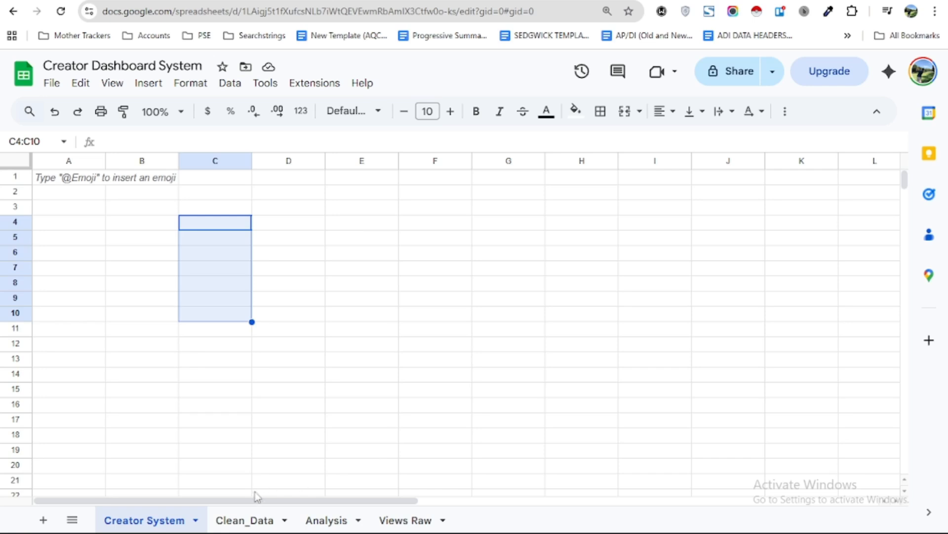
Review the pivot table creation options for range A1:C10 on the Analysis sheet, without creating the table
click(318, 522)
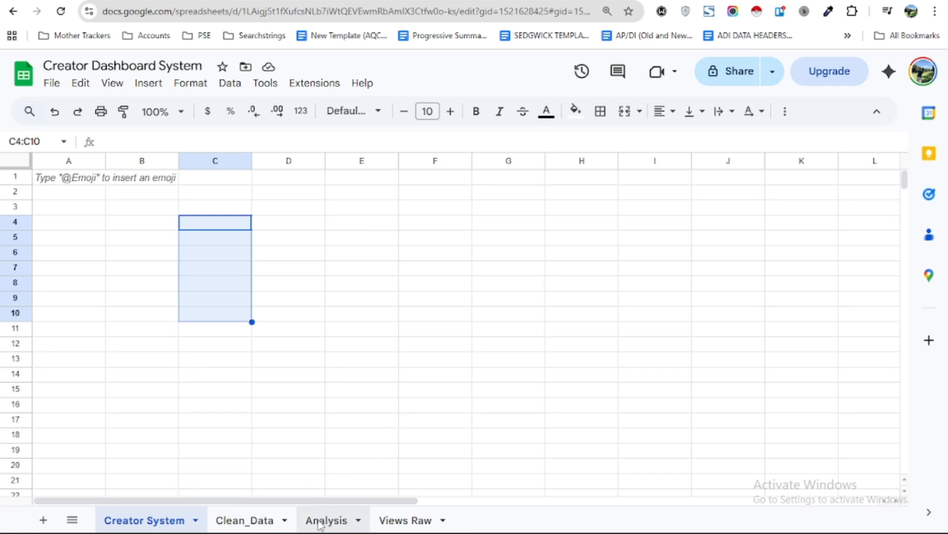
drag(66, 181, 222, 313)
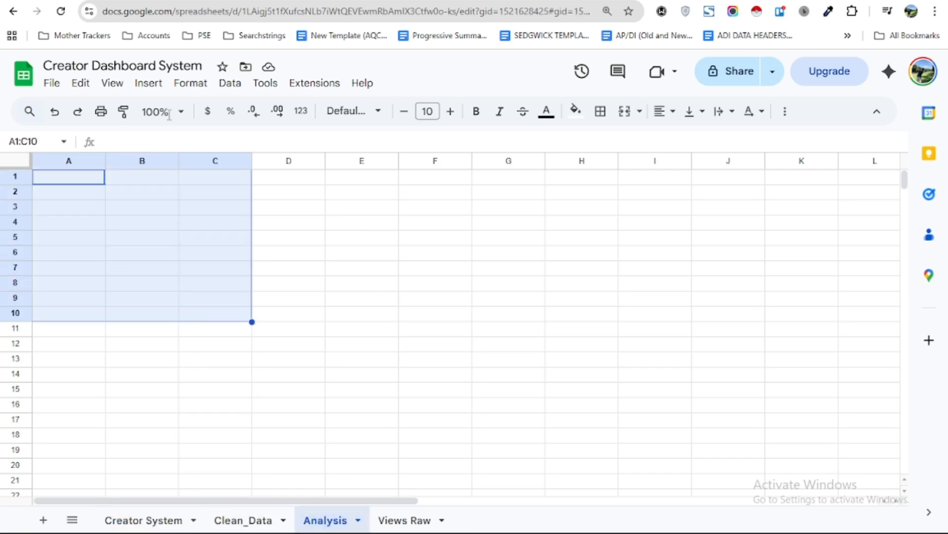
click(149, 83)
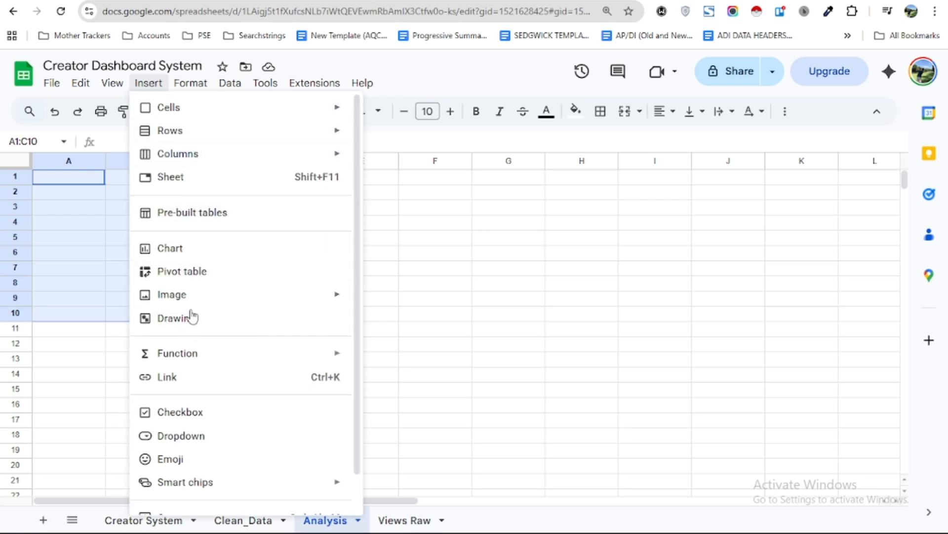
click(185, 276)
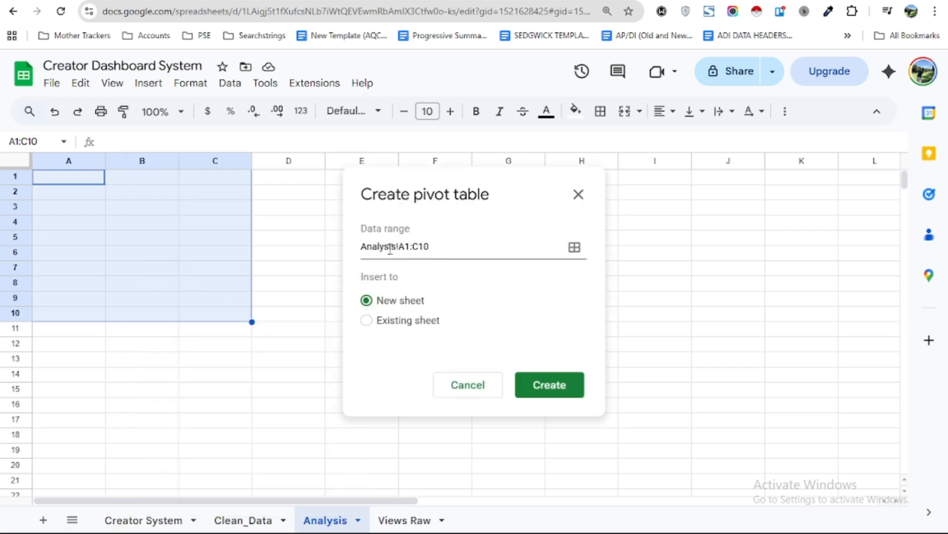
drag(451, 247, 360, 247)
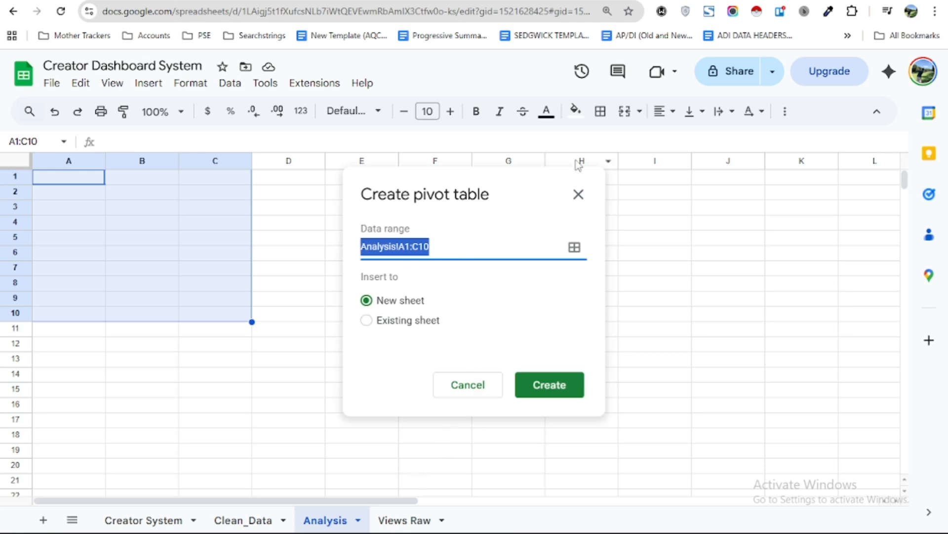
click(578, 194)
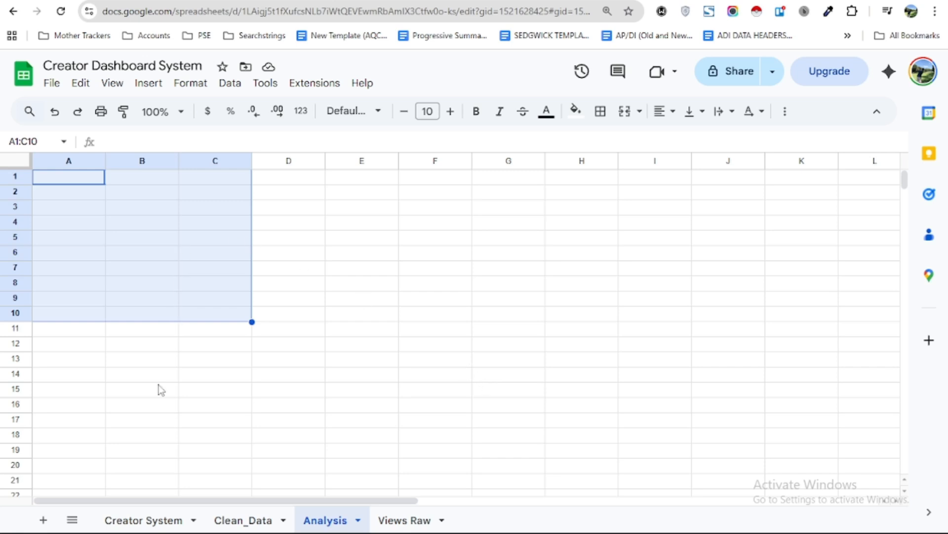
Insert an empty column chart at cell B3 of the Analysis sheet and move it over columns A to F, rows 2 to 19
click(168, 212)
click(149, 83)
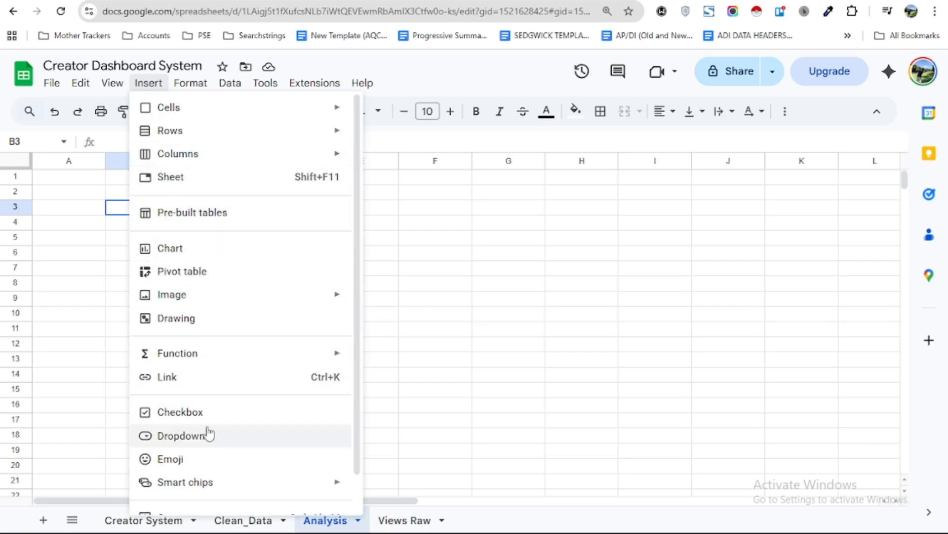
scroll(198, 316, down, 1)
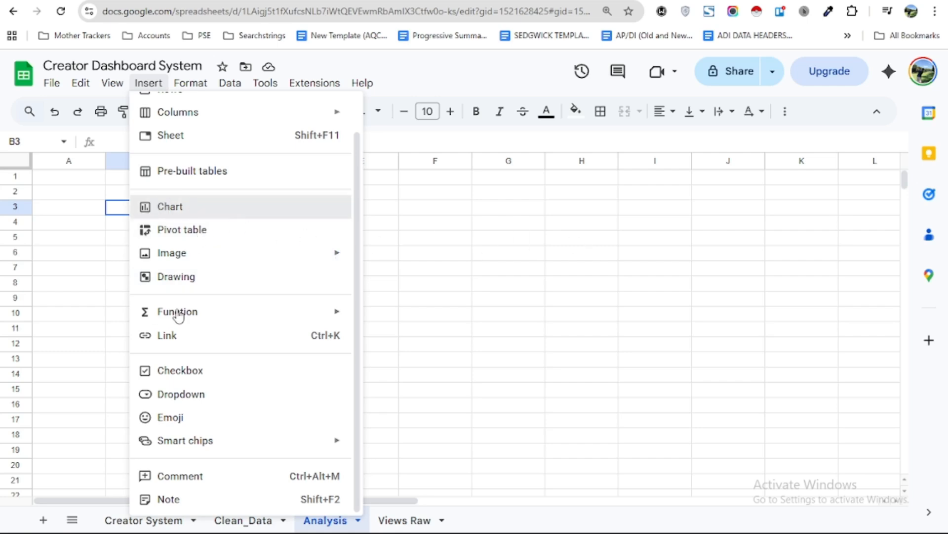
click(169, 208)
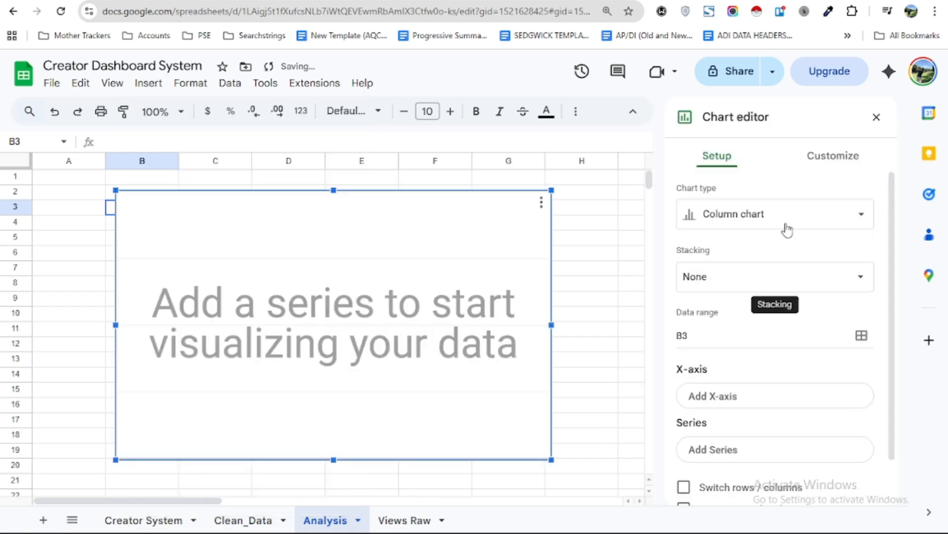
drag(271, 295, 195, 290)
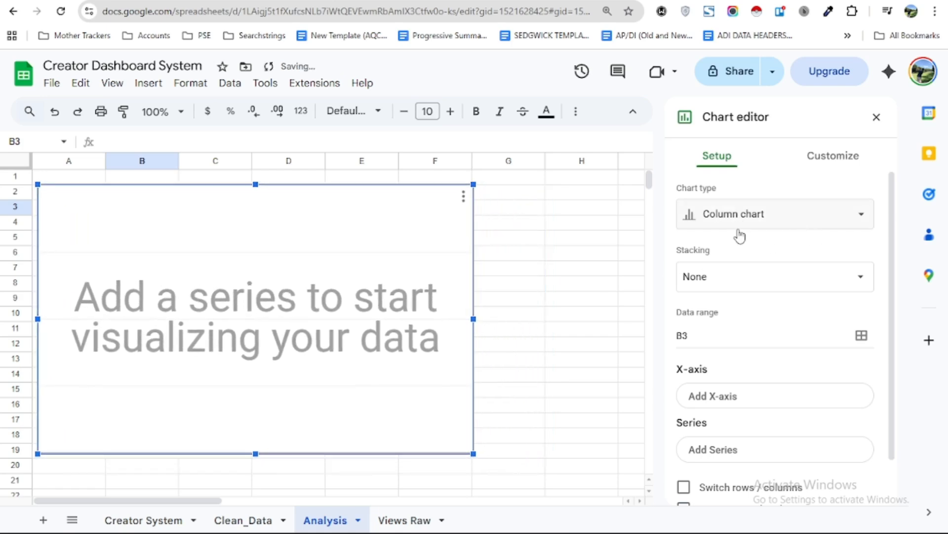
scroll(760, 420, down, 2)
scroll(759, 421, up, 2)
click(547, 303)
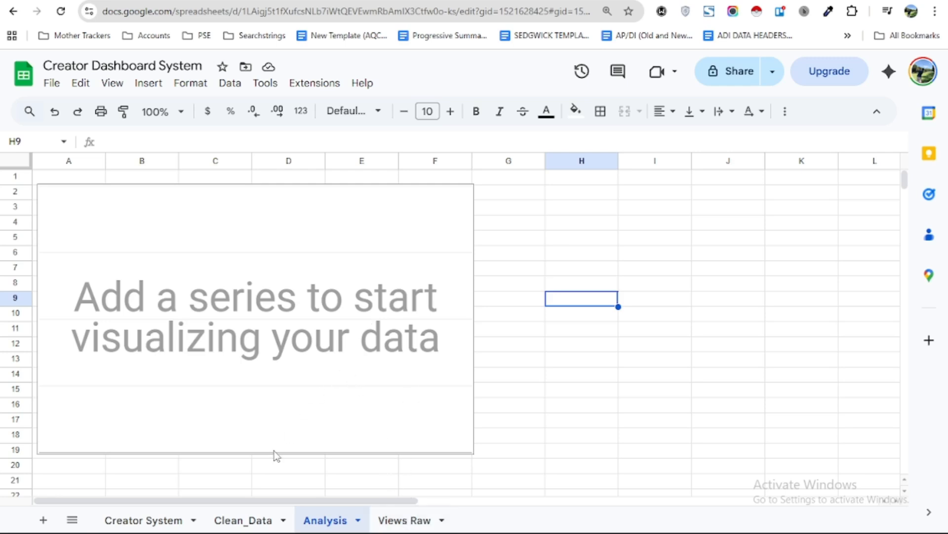
Examine the Views Raw sheet and its sheet protection options, without setting any protection
click(402, 526)
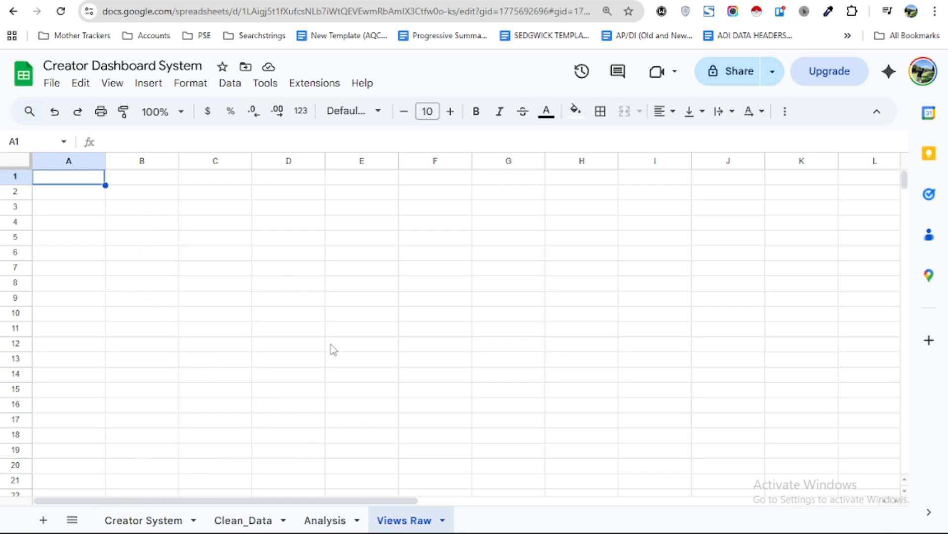
scroll(331, 350, down, 4)
scroll(330, 350, up, 4)
right_click(396, 524)
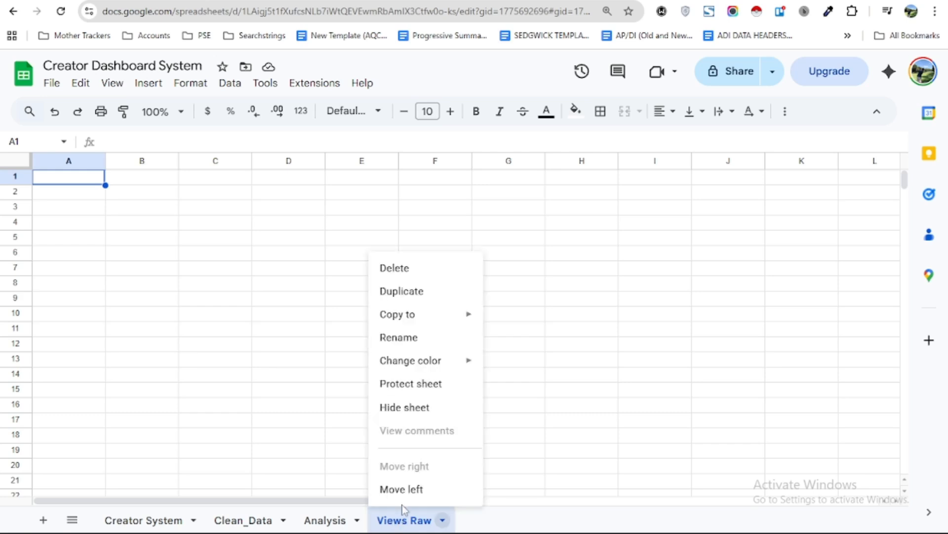
click(414, 385)
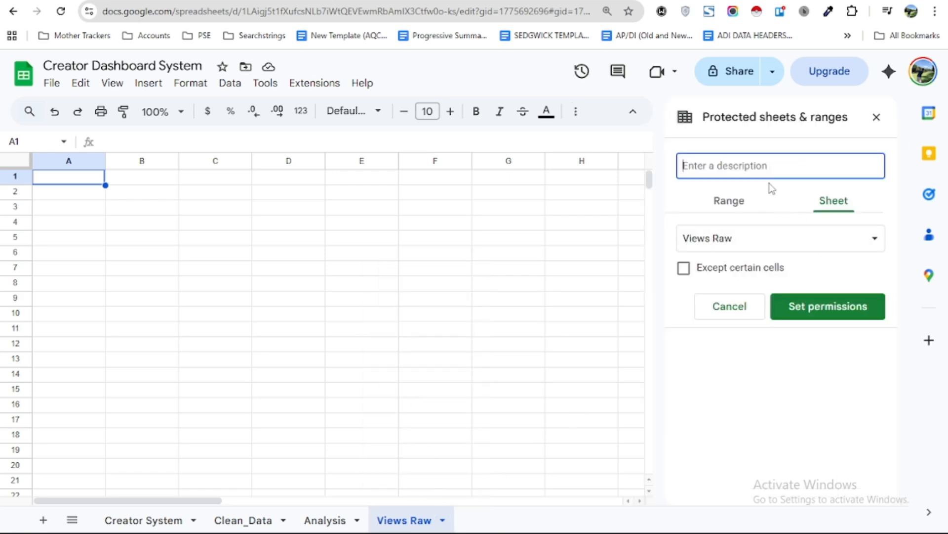
click(877, 117)
right_click(417, 516)
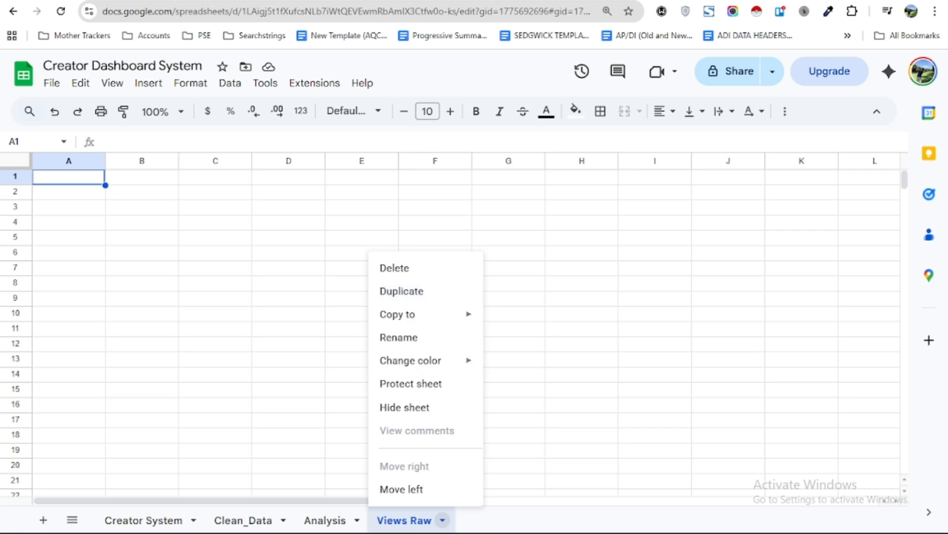
click(500, 521)
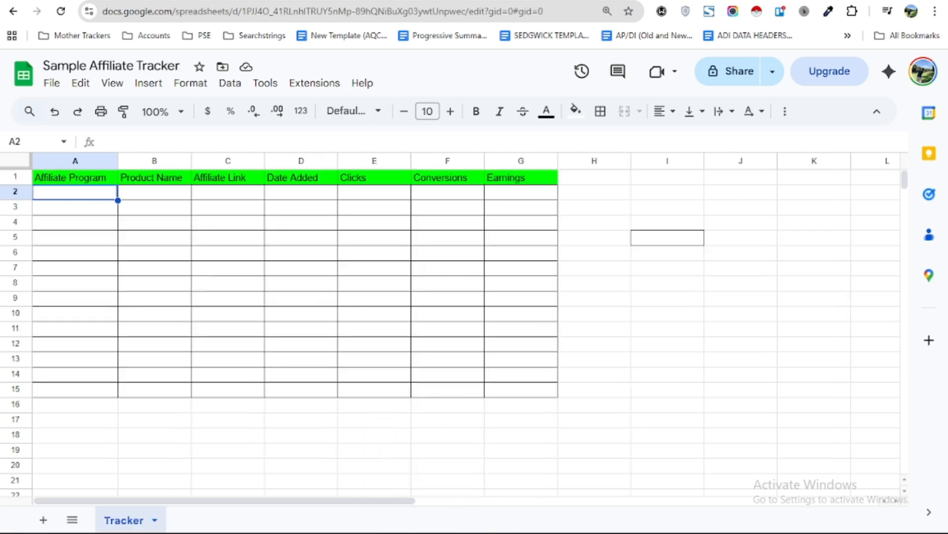
Set the tab colour of the Tracker sheet in the Sample Affiliate Tracker to bright green
right_click(142, 522)
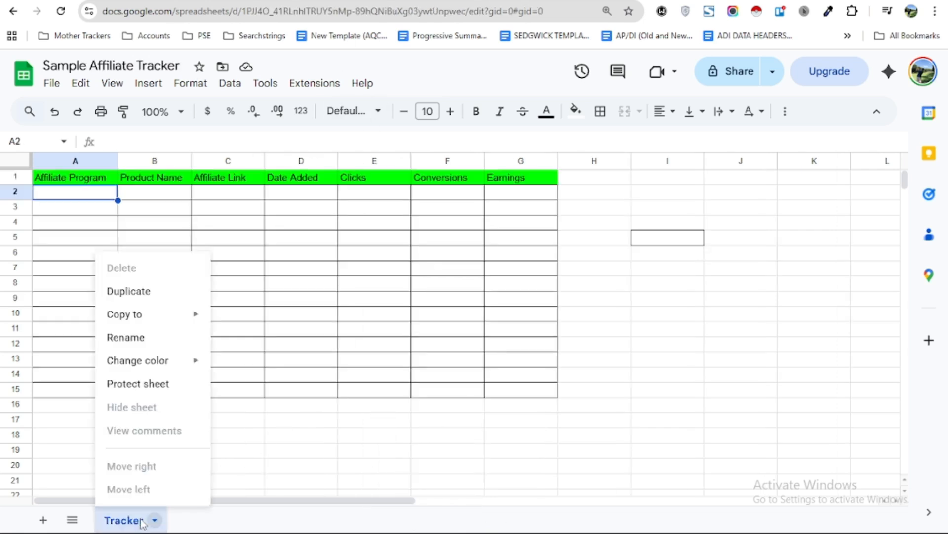
mouse_move(163, 363)
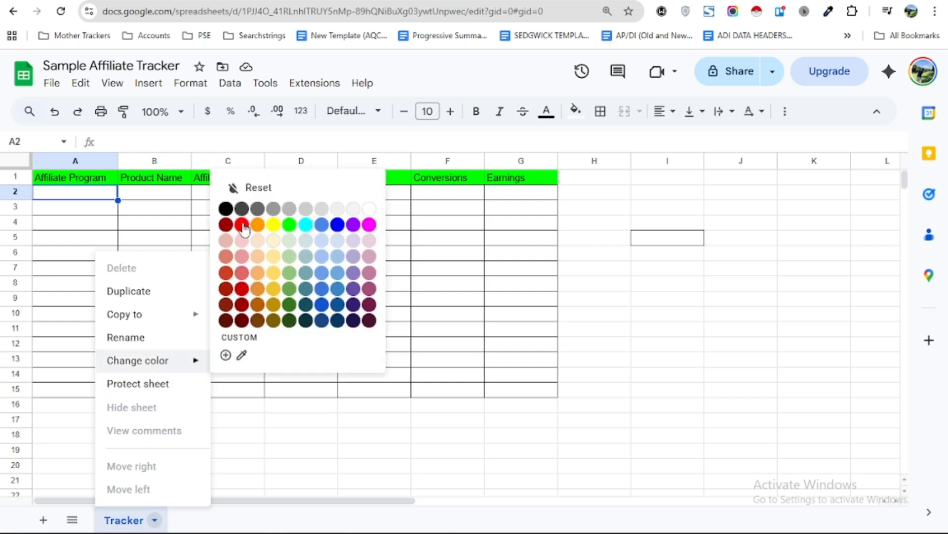
click(290, 226)
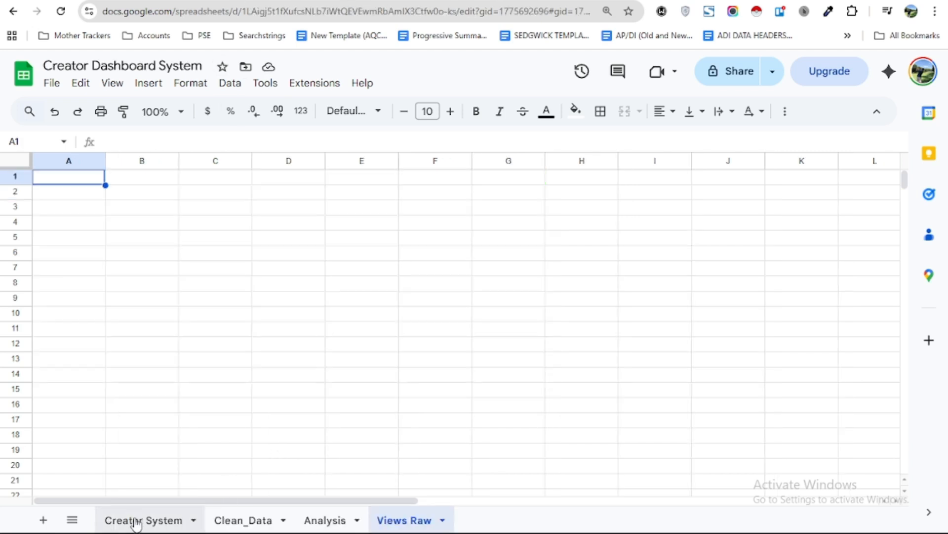
In the Creator Dashboard System spreadsheet, colour the Creator System sheet tab dark brown and the Clean_Data sheet tab dark orange
right_click(132, 520)
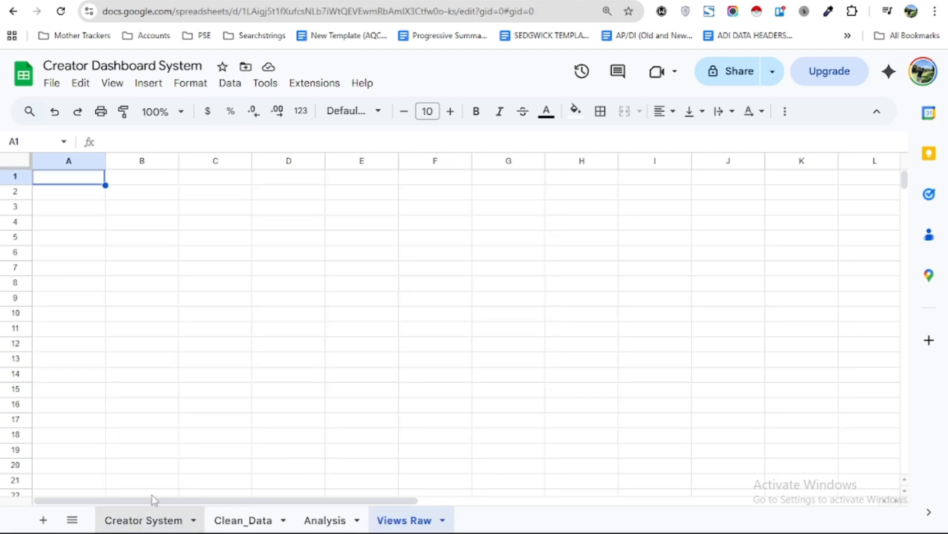
mouse_move(185, 366)
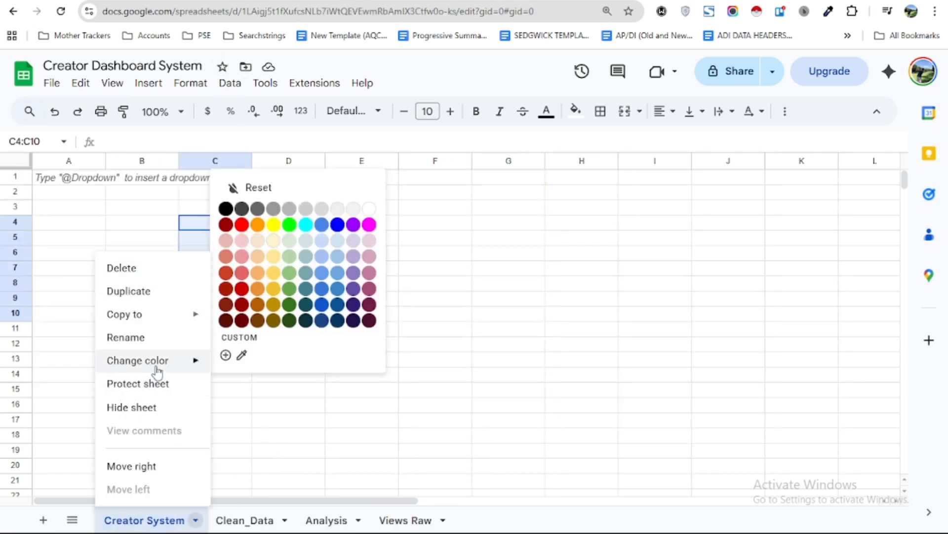
click(257, 320)
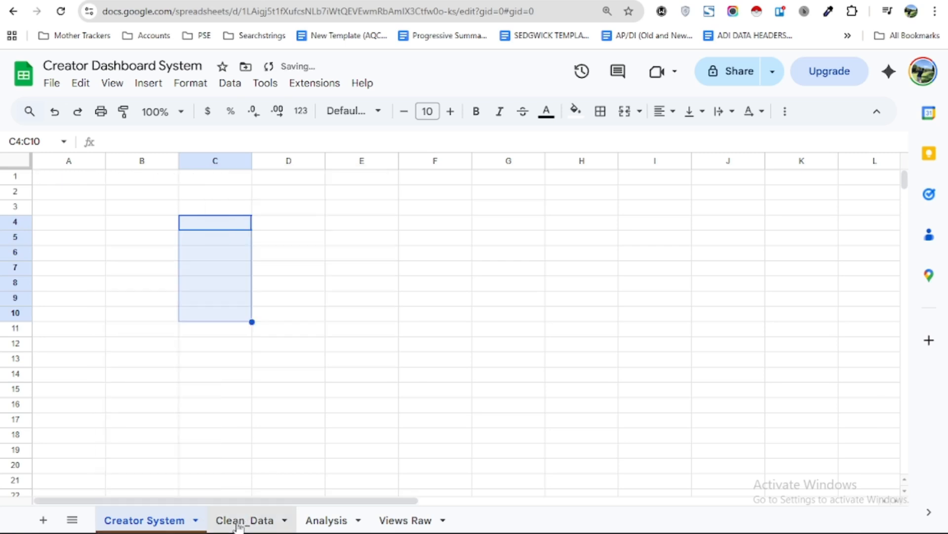
right_click(237, 522)
mouse_move(252, 364)
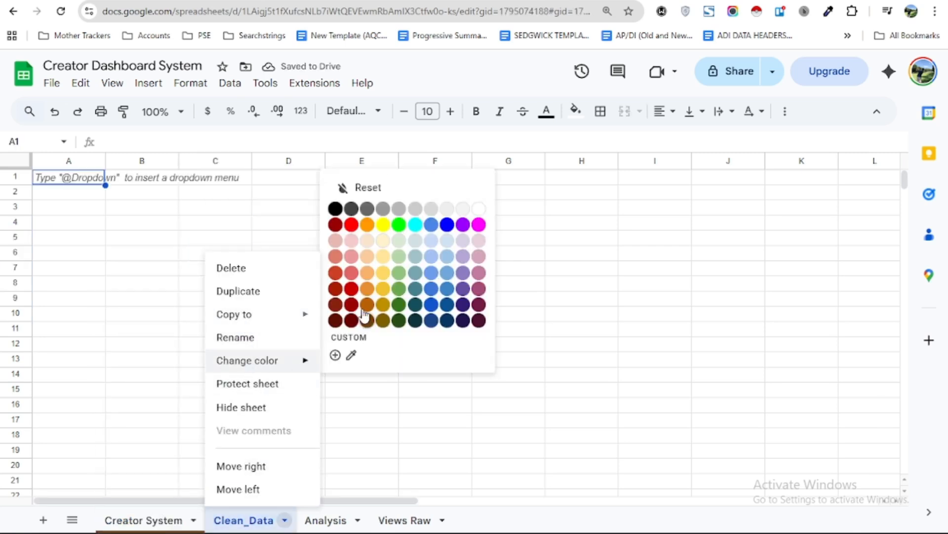
click(366, 291)
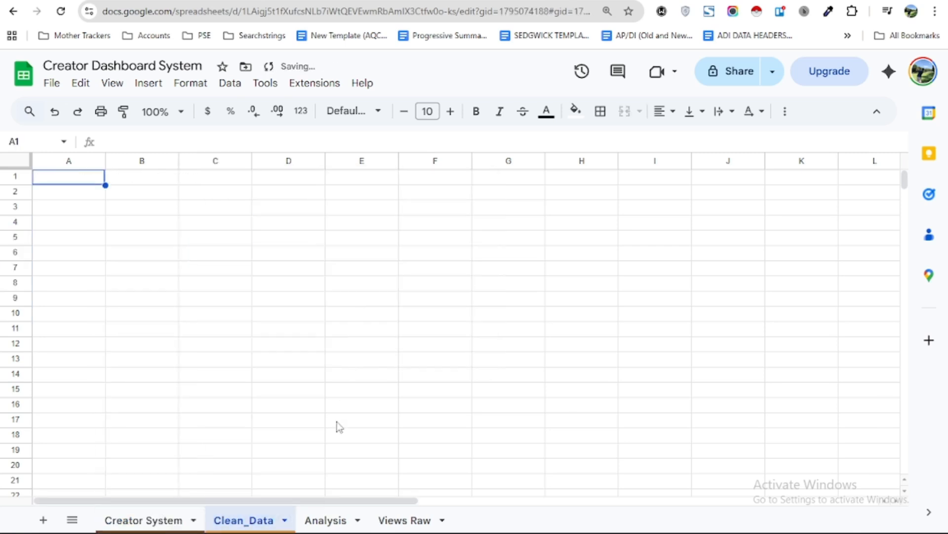
Try dark yellow, bright orange and light red in turn as the Analysis sheet's tab colour
right_click(318, 519)
mouse_move(339, 366)
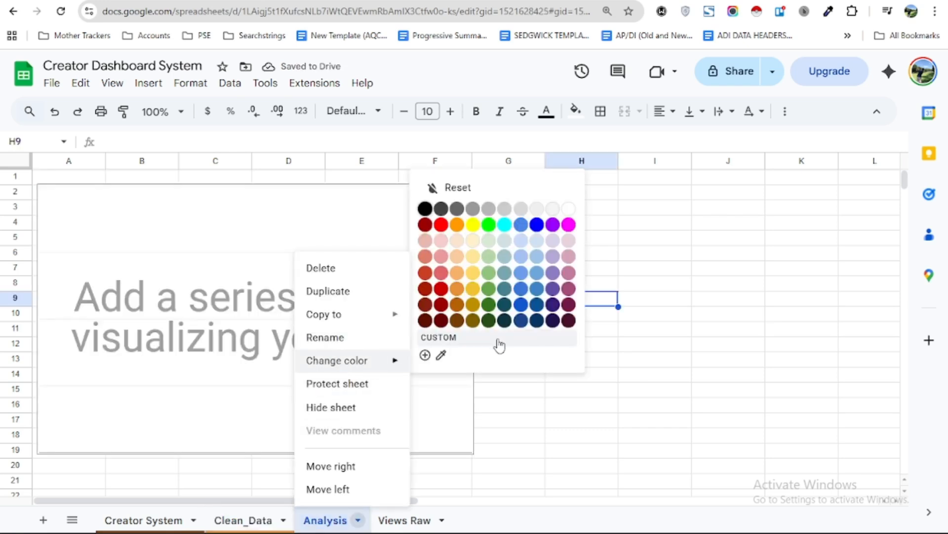
click(472, 301)
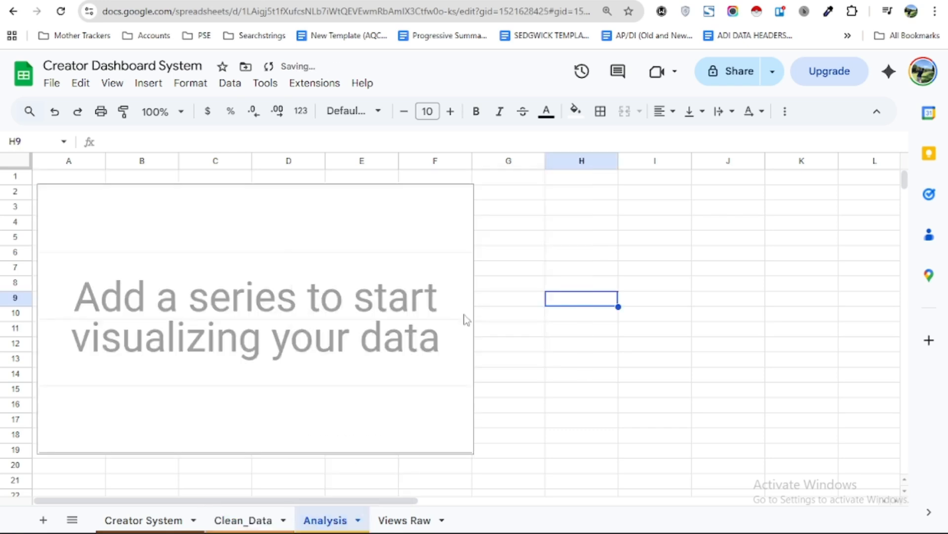
click(353, 513)
mouse_move(351, 360)
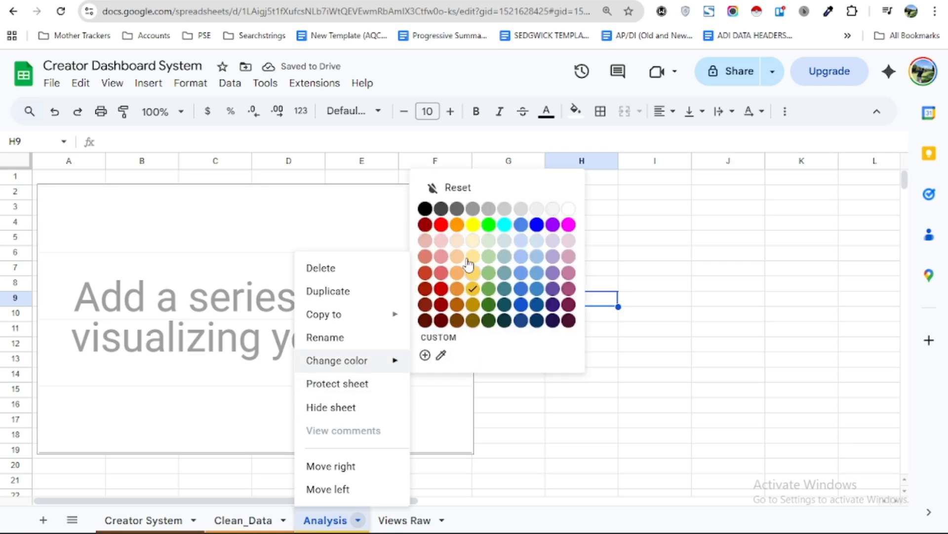
click(457, 226)
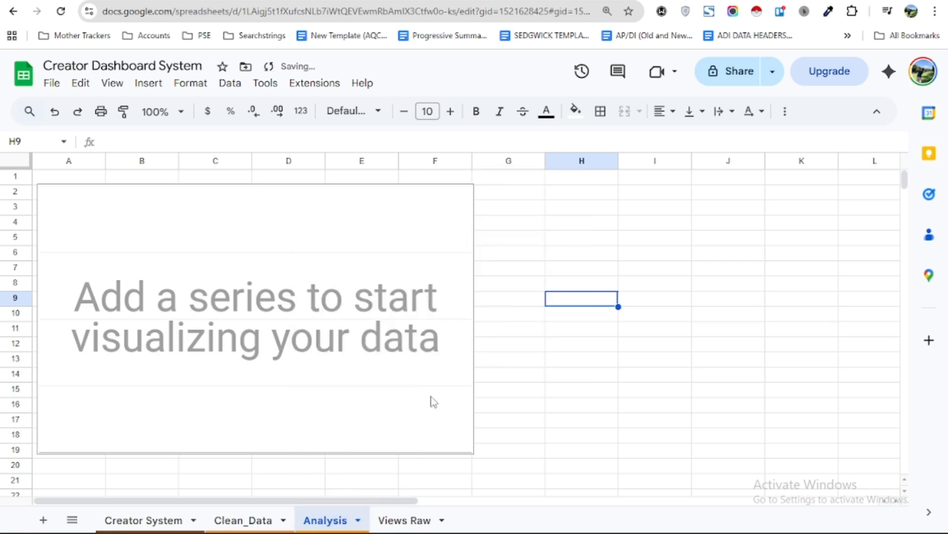
click(357, 520)
mouse_move(357, 365)
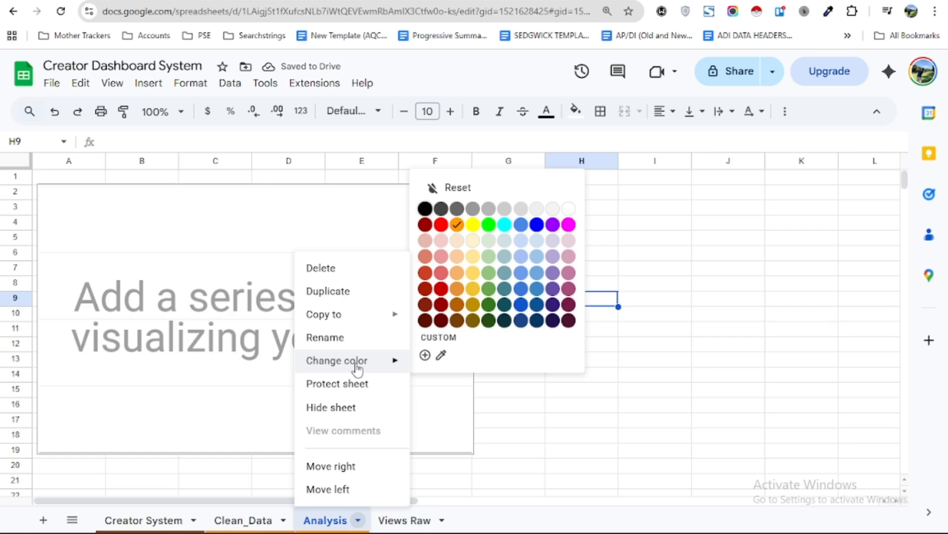
click(446, 249)
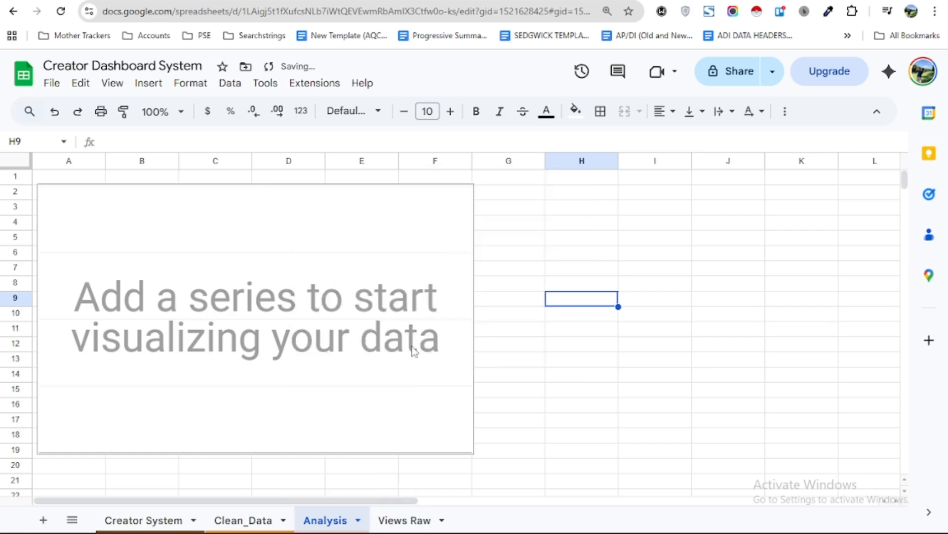
Colour the Analysis sheet tab magenta and the Views Raw sheet tab red
click(343, 521)
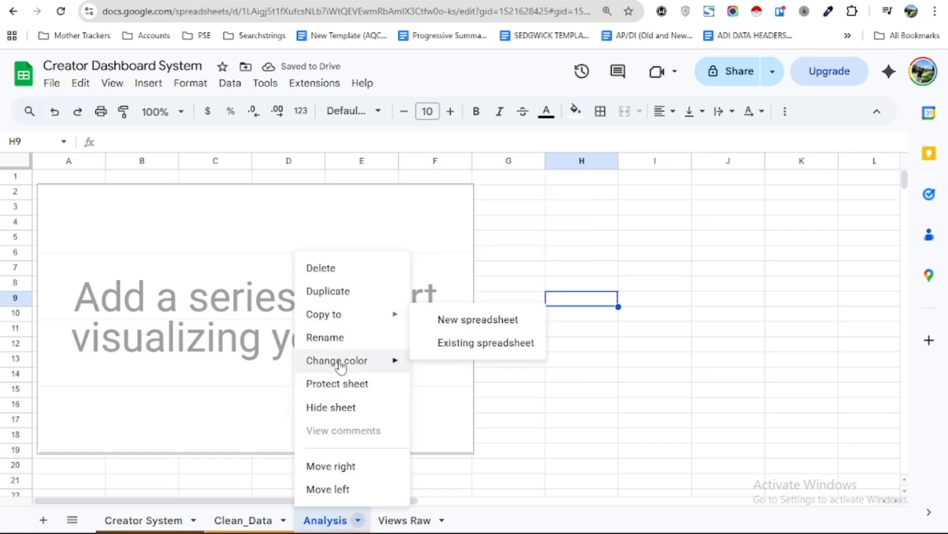
mouse_move(339, 360)
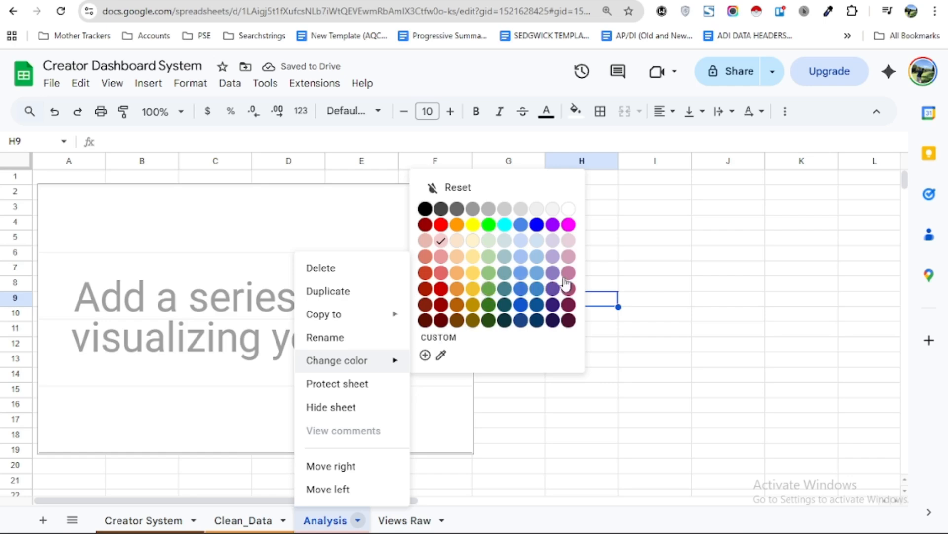
click(571, 229)
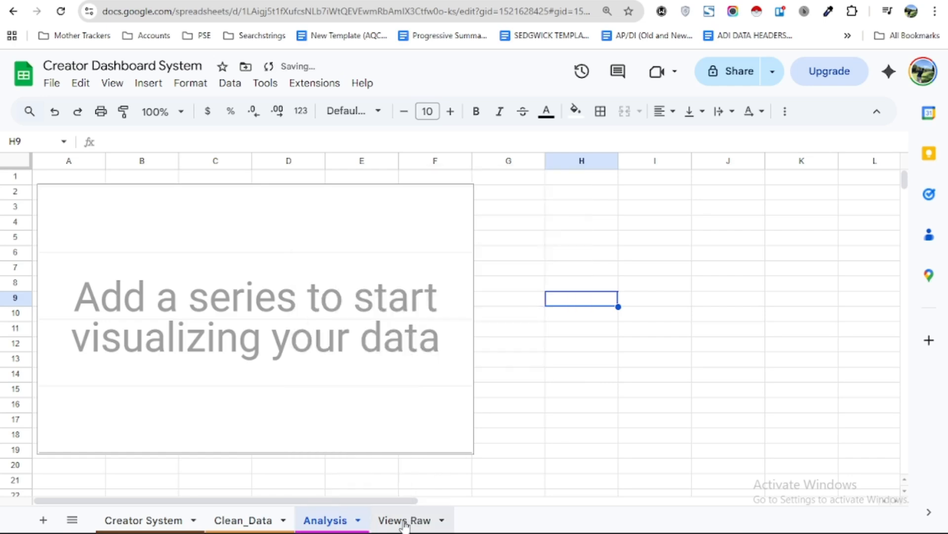
click(443, 520)
mouse_move(420, 363)
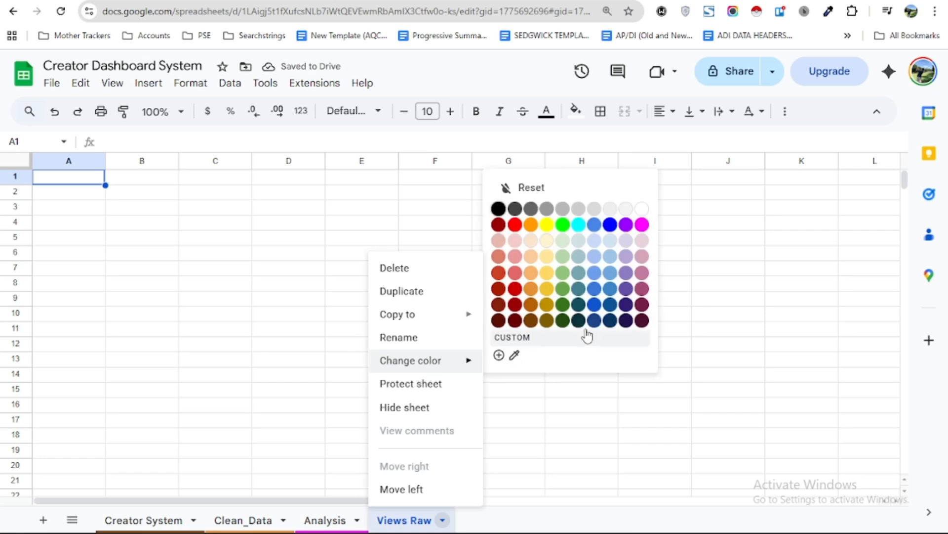
click(515, 228)
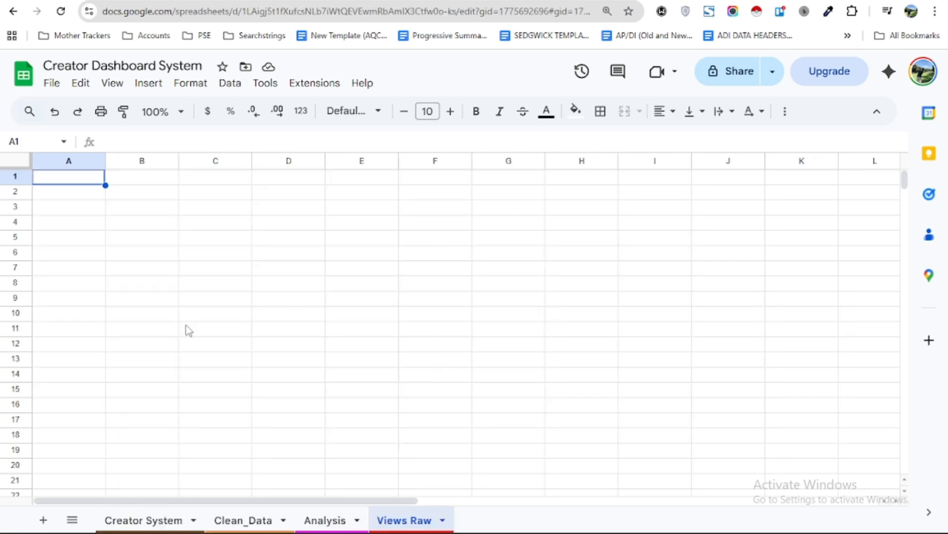
Open the Creator System sheet and try selecting the empty range A1:G14
click(140, 521)
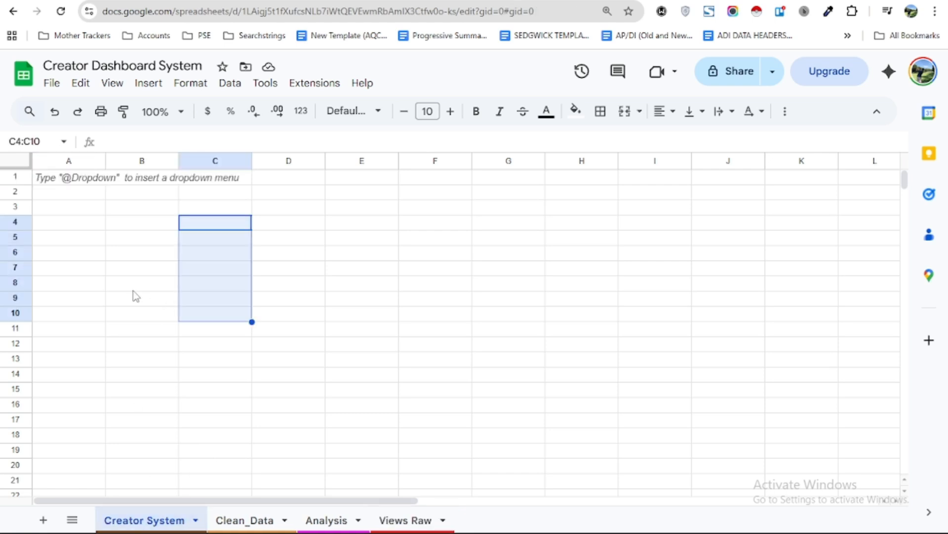
drag(69, 178, 143, 208)
drag(521, 374, 514, 370)
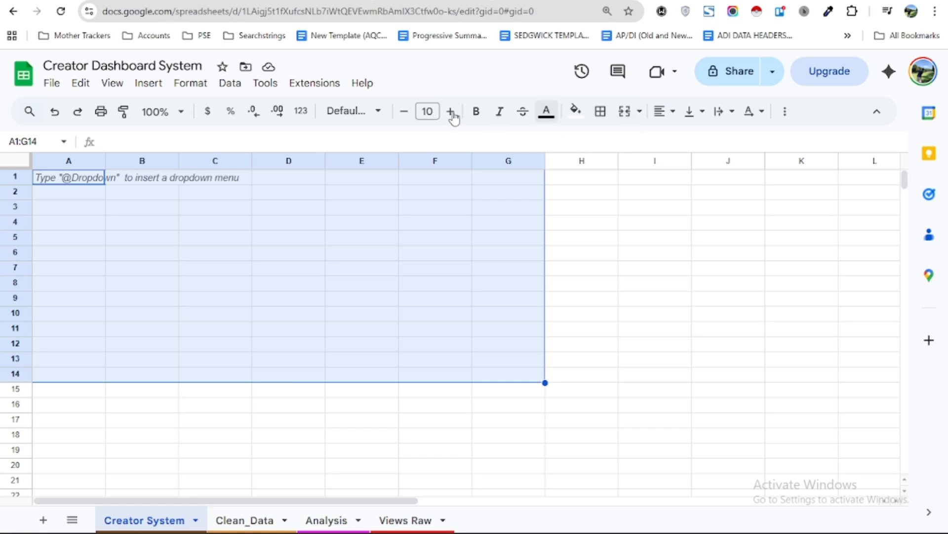
click(566, 258)
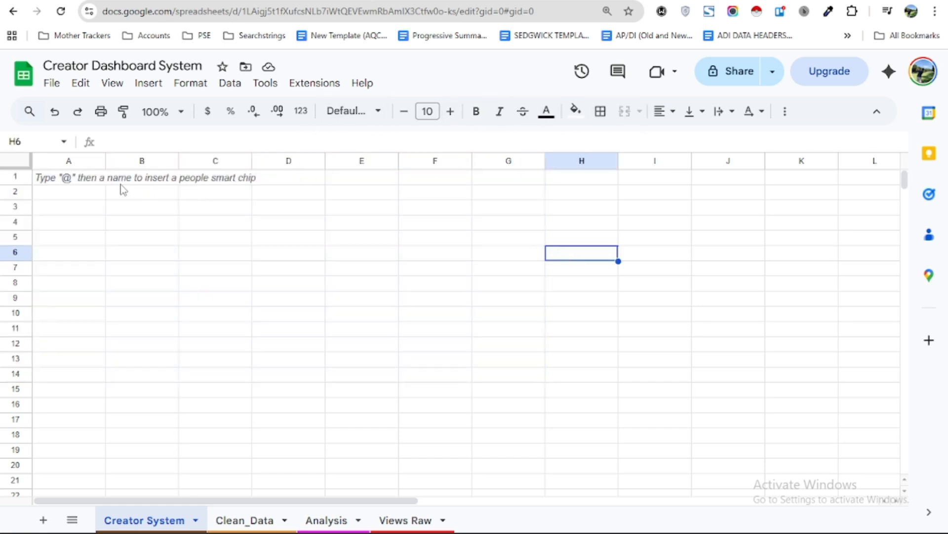
click(484, 212)
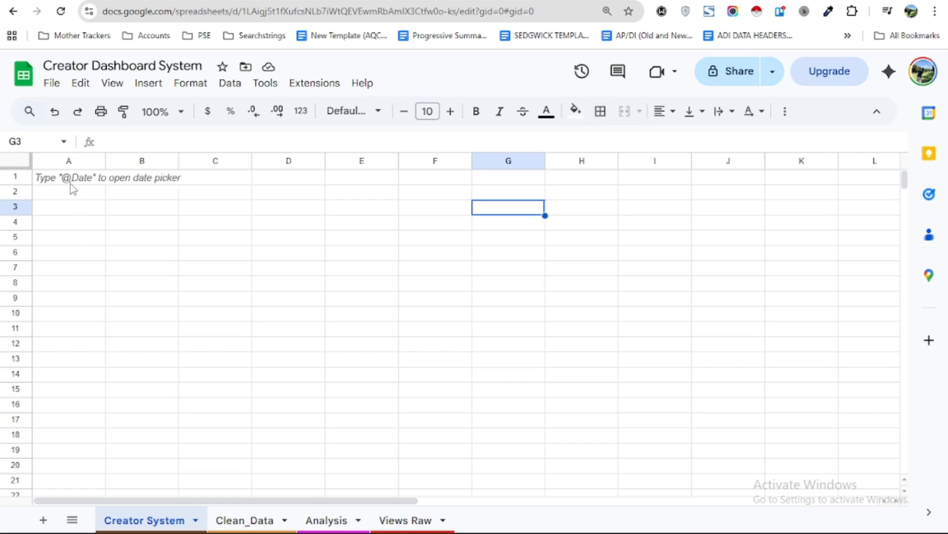
Try converting the range A1:G14 on the Creator System sheet to a table, and undo the conversion
drag(60, 181, 496, 378)
right_click(307, 180)
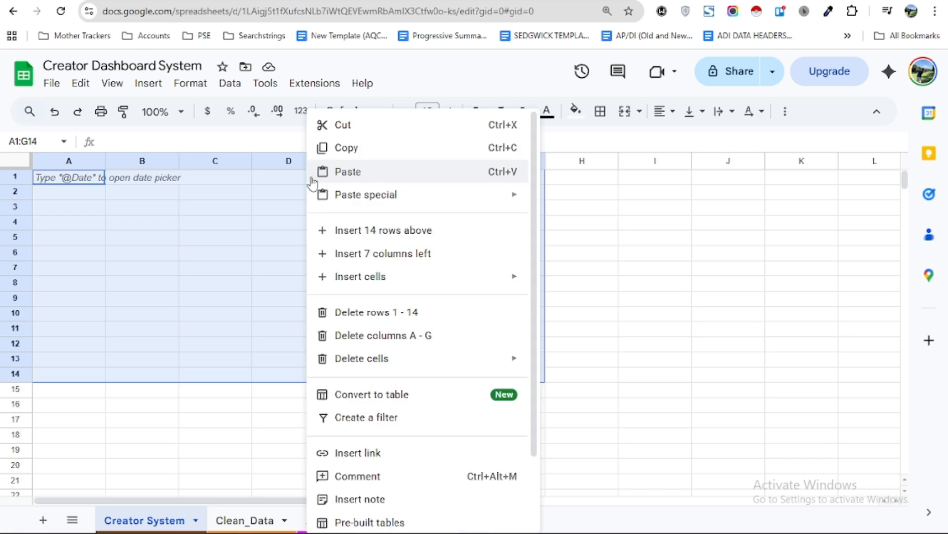
click(402, 399)
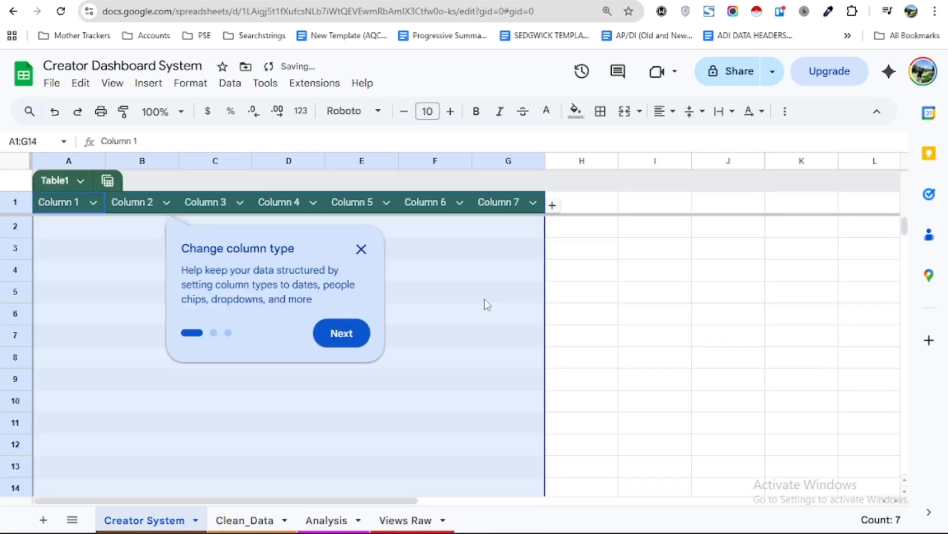
click(348, 327)
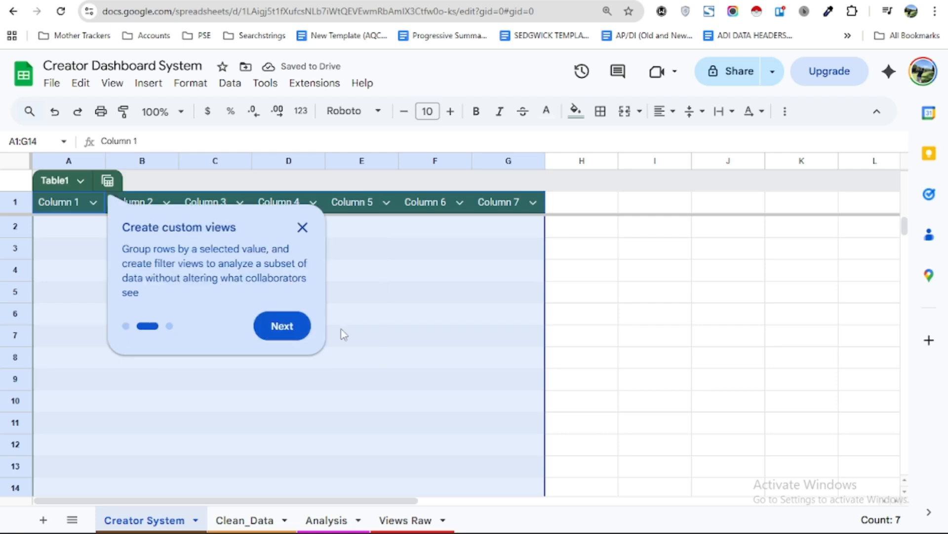
click(279, 329)
click(250, 301)
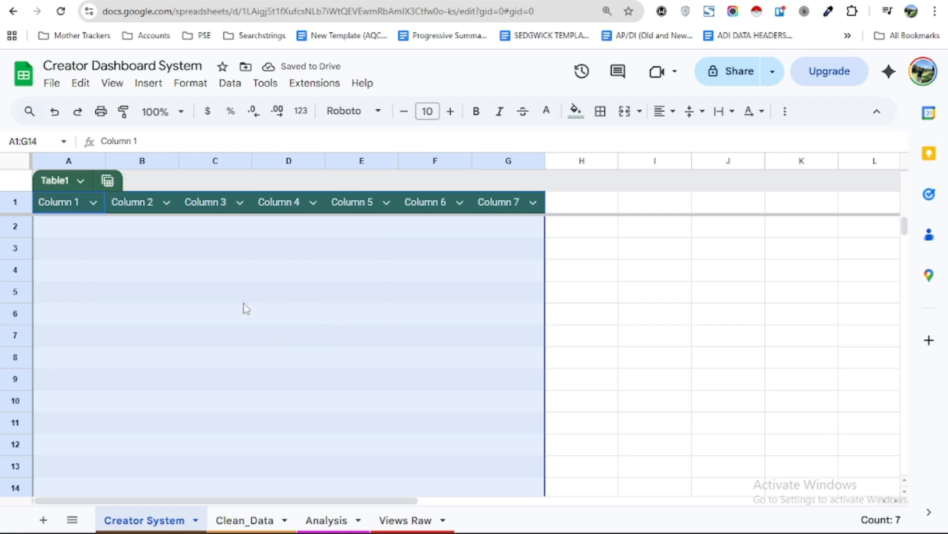
click(627, 314)
click(278, 300)
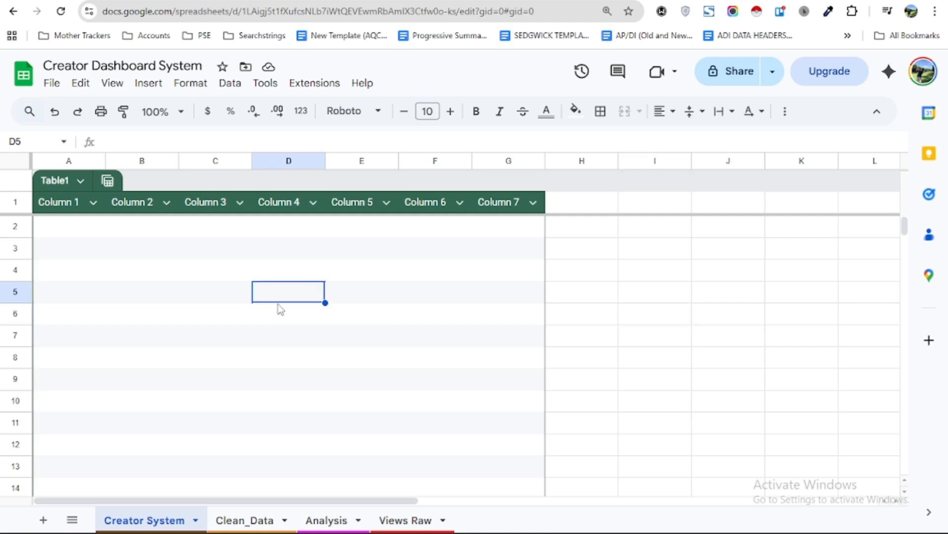
click(216, 289)
click(216, 270)
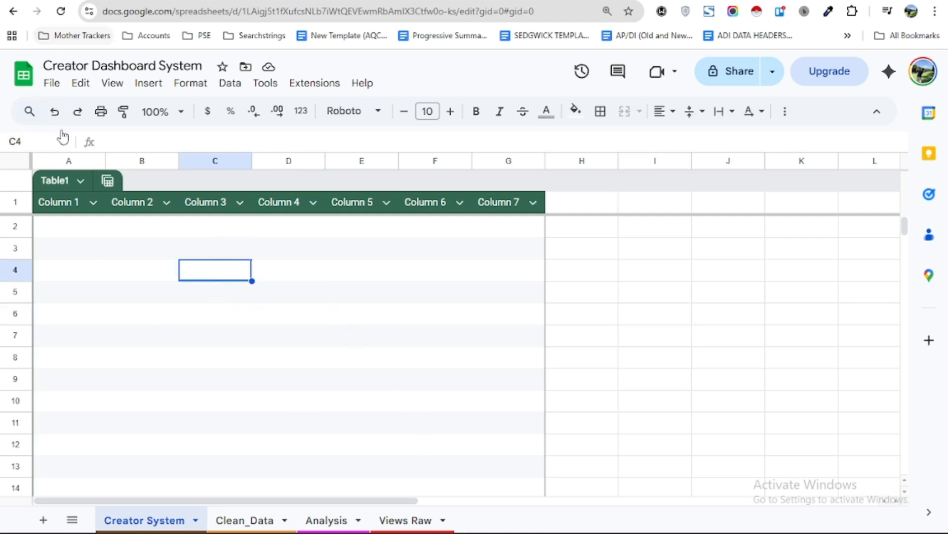
click(55, 112)
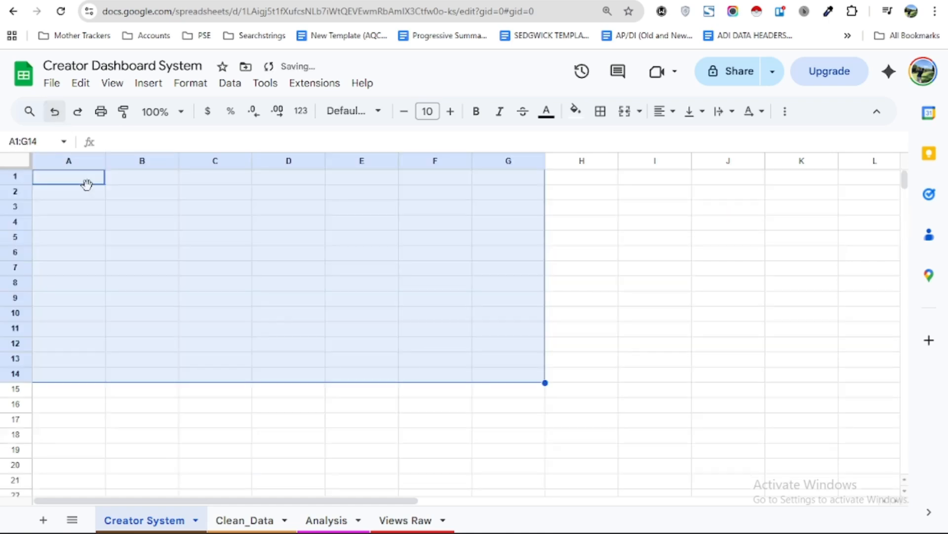
Insert the Blank table from the pre-built tables into the Creator System sheet and dismiss the table tips
right_click(158, 208)
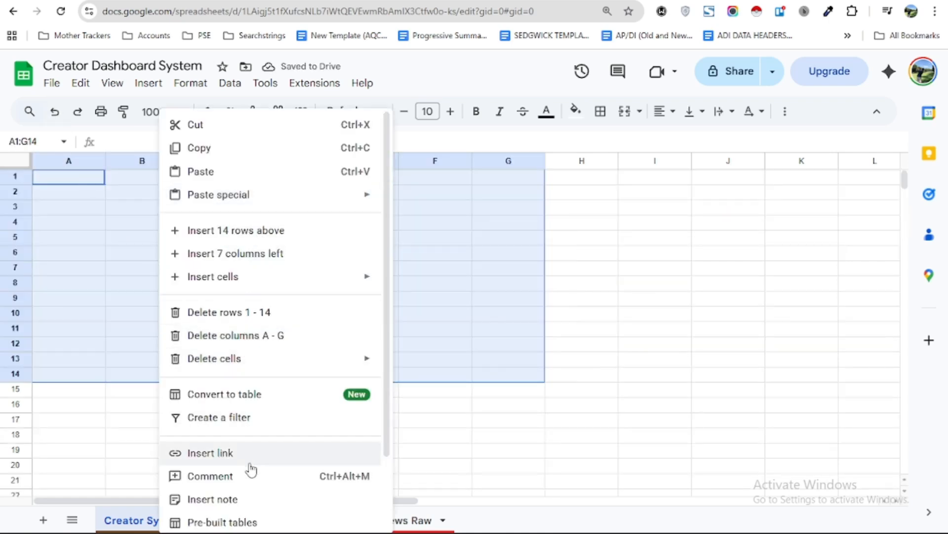
scroll(254, 478, down, 2)
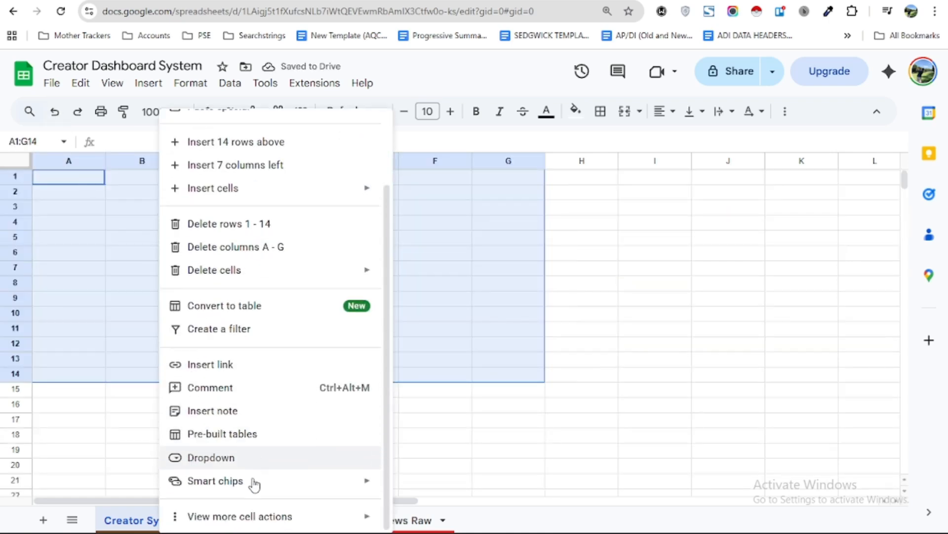
click(235, 439)
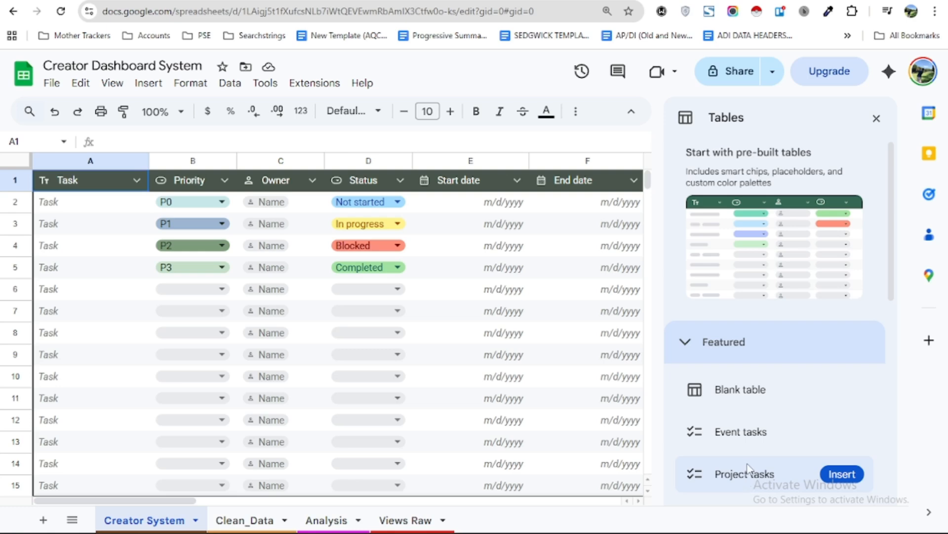
scroll(775, 388, down, 3)
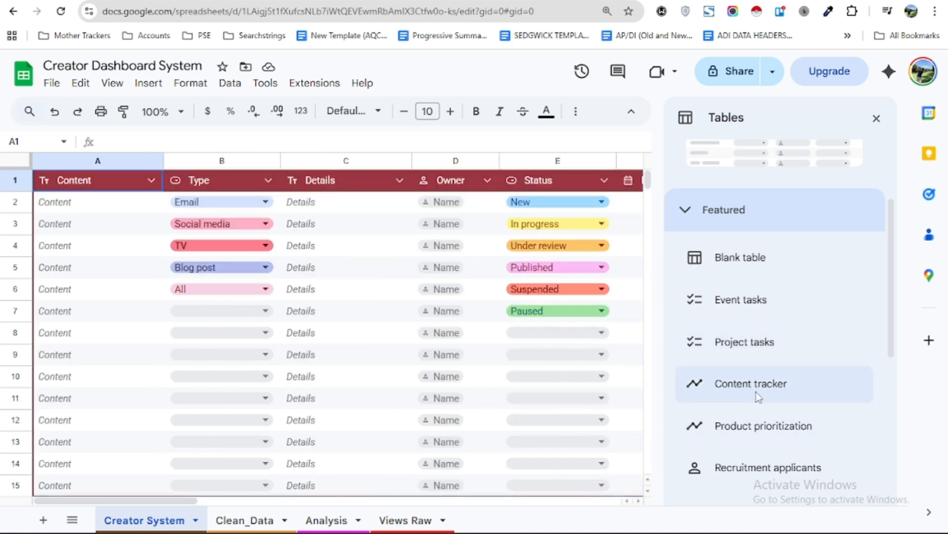
scroll(759, 469, down, 3)
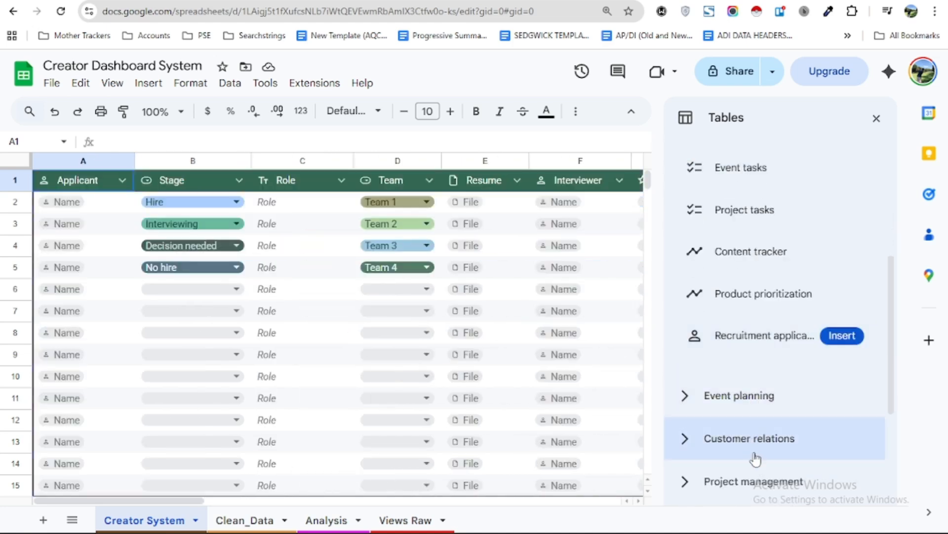
scroll(754, 457, down, 3)
scroll(752, 396, up, 8)
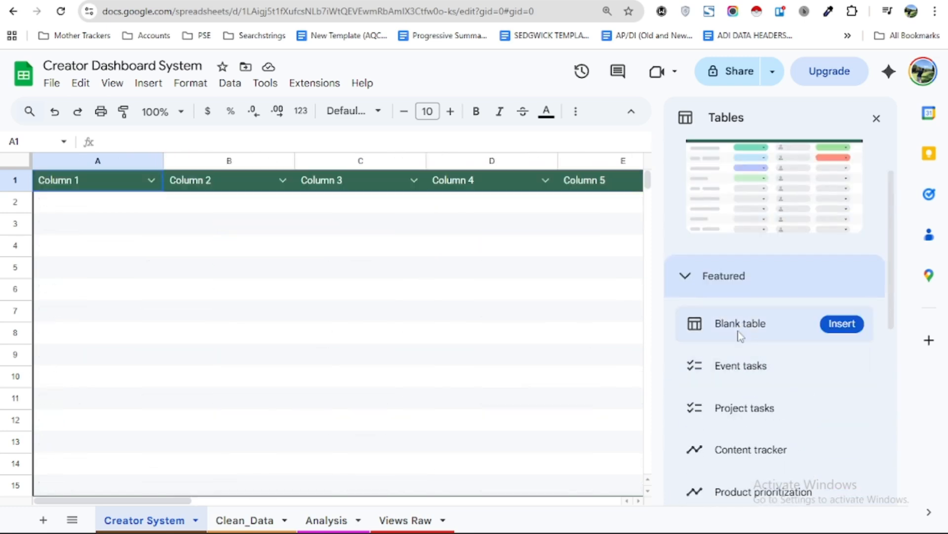
click(740, 327)
click(452, 336)
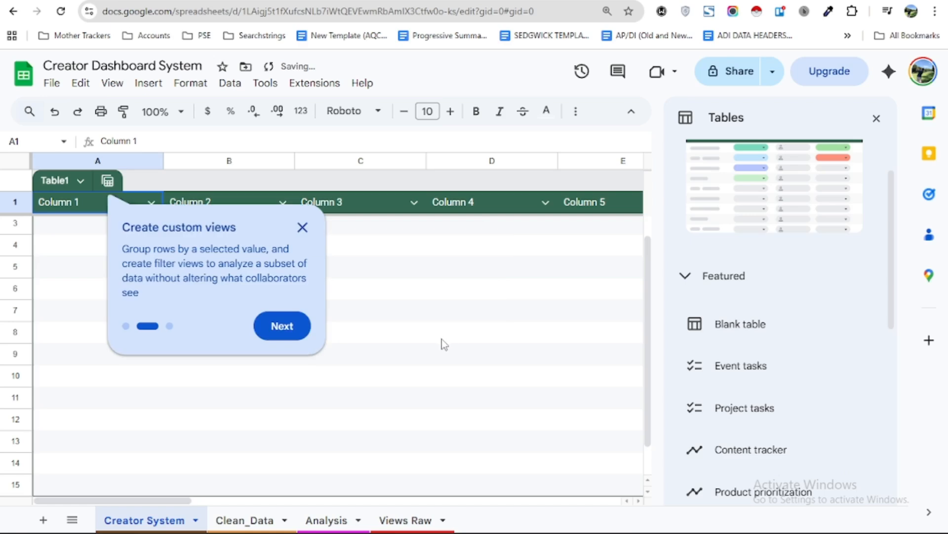
click(279, 328)
click(253, 303)
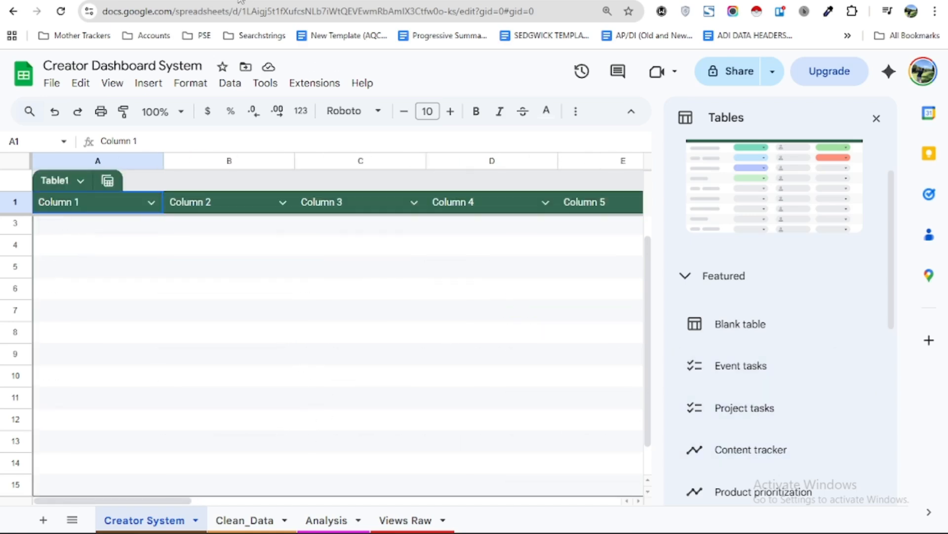
Insert the pre-built Product prioritization table into the Clean_Data sheet and dismiss the table tips
click(244, 520)
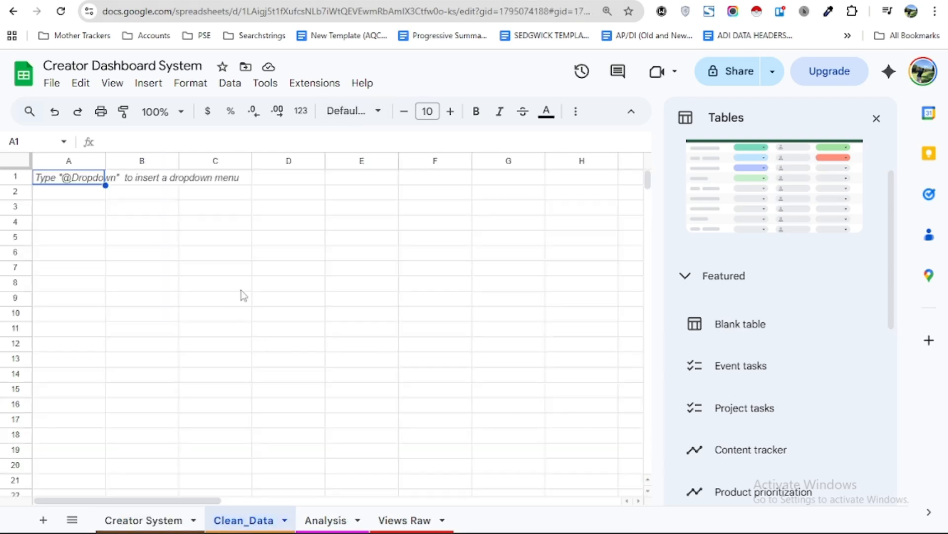
mouse_move(753, 377)
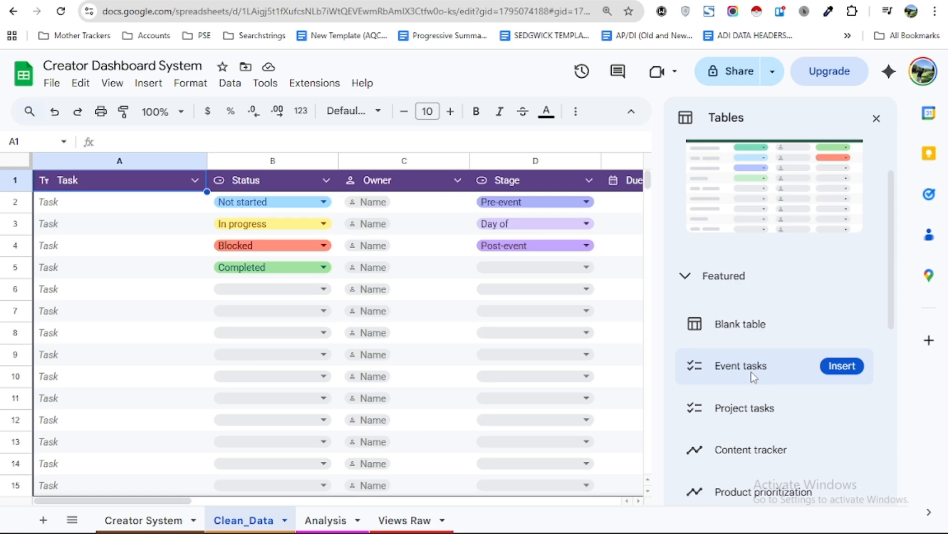
mouse_move(760, 420)
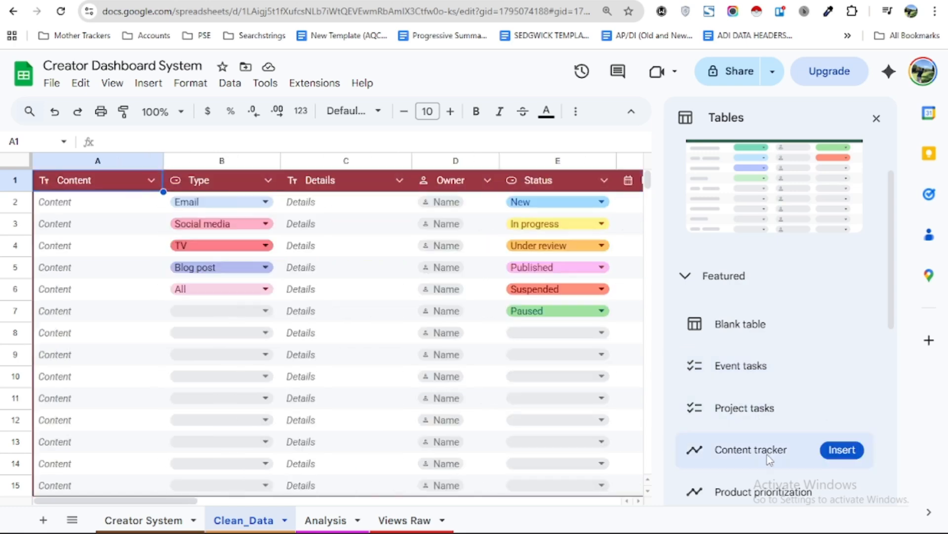
scroll(765, 409, down, 1)
scroll(760, 420, down, 2)
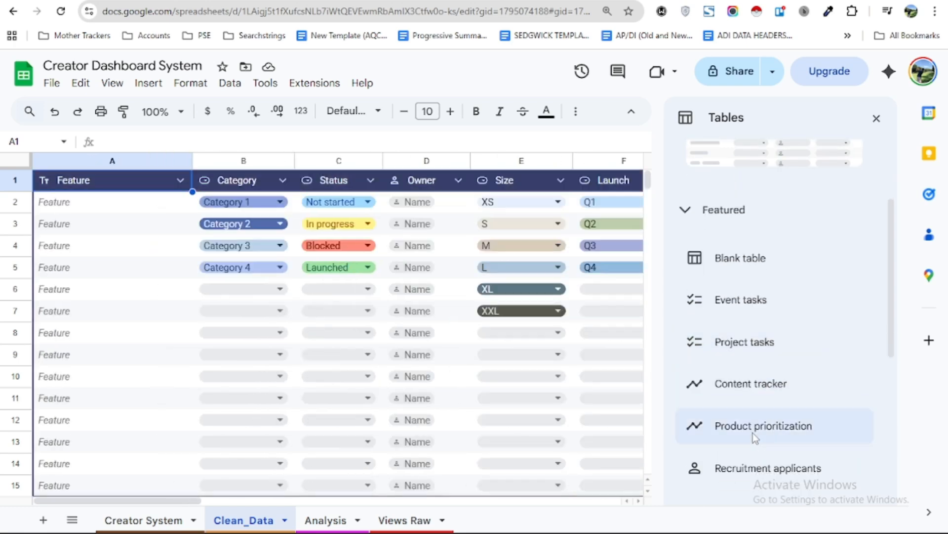
click(753, 431)
click(459, 334)
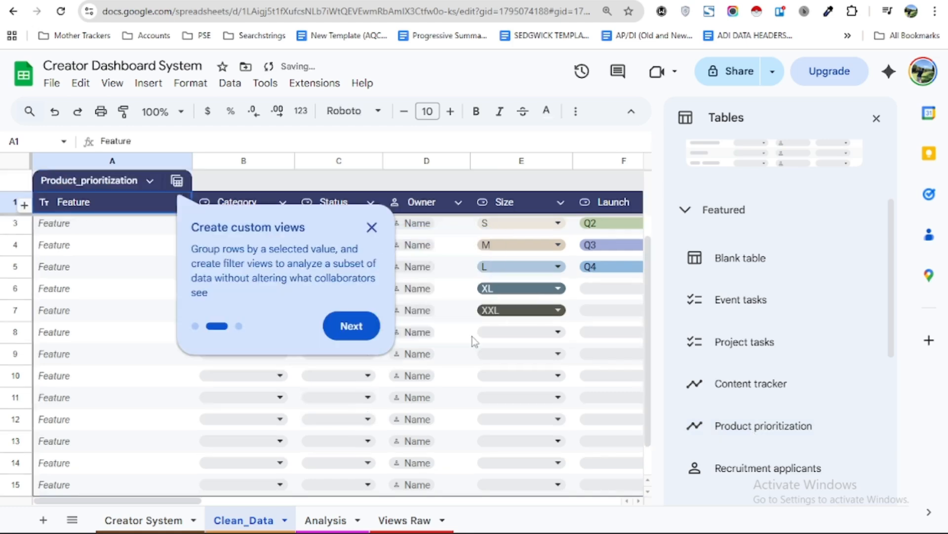
click(343, 332)
click(327, 296)
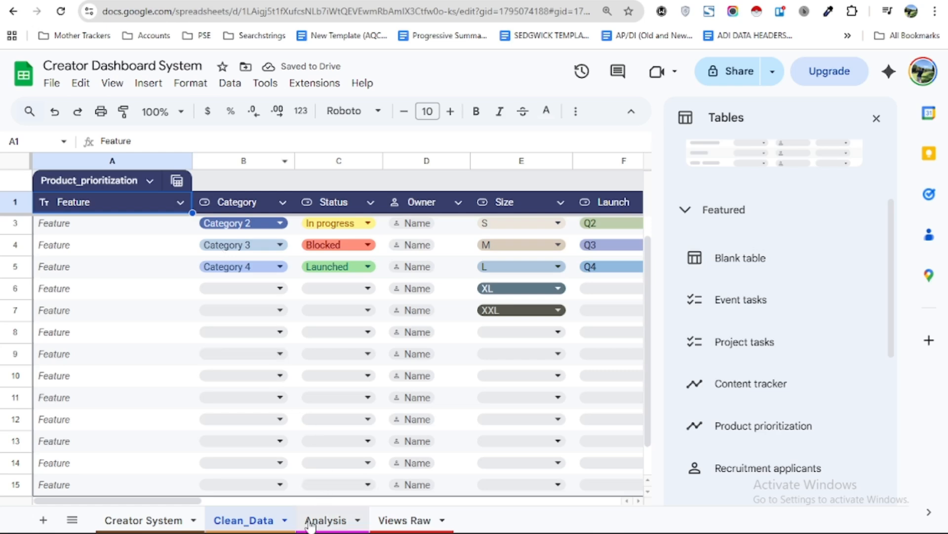
Open the Views Raw sheet and select cell A1
click(431, 523)
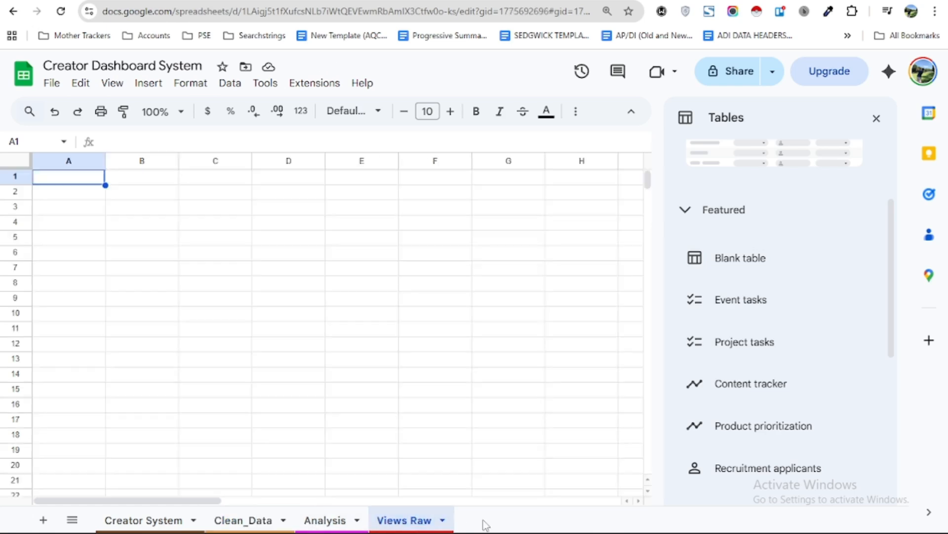
click(441, 519)
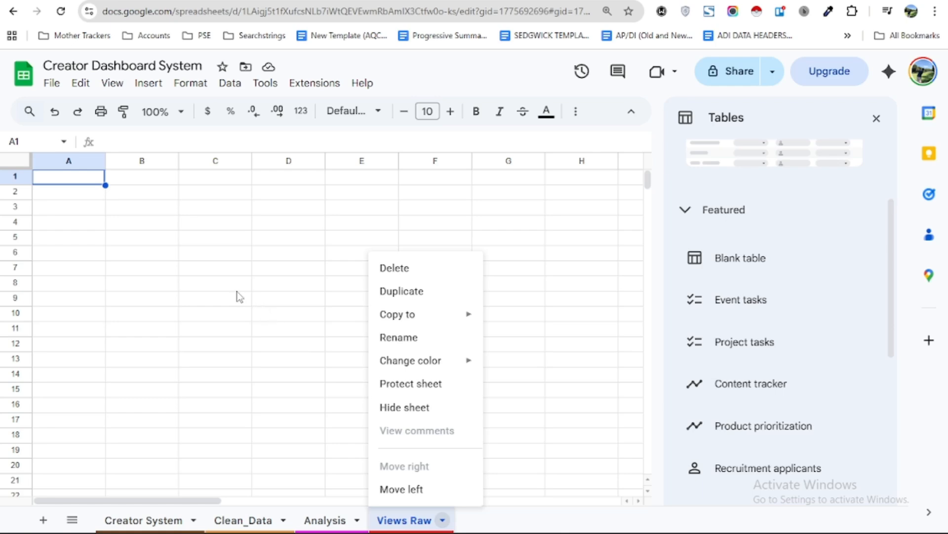
click(222, 271)
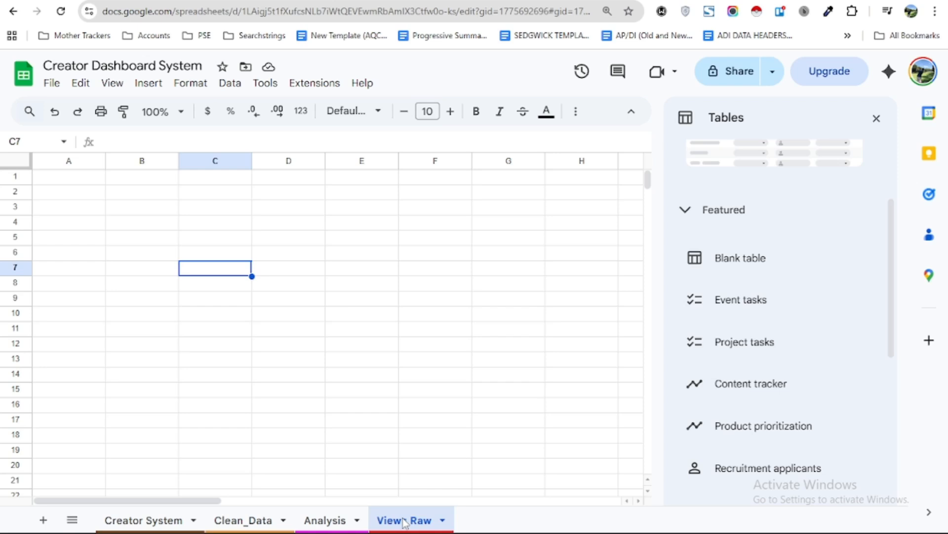
click(68, 180)
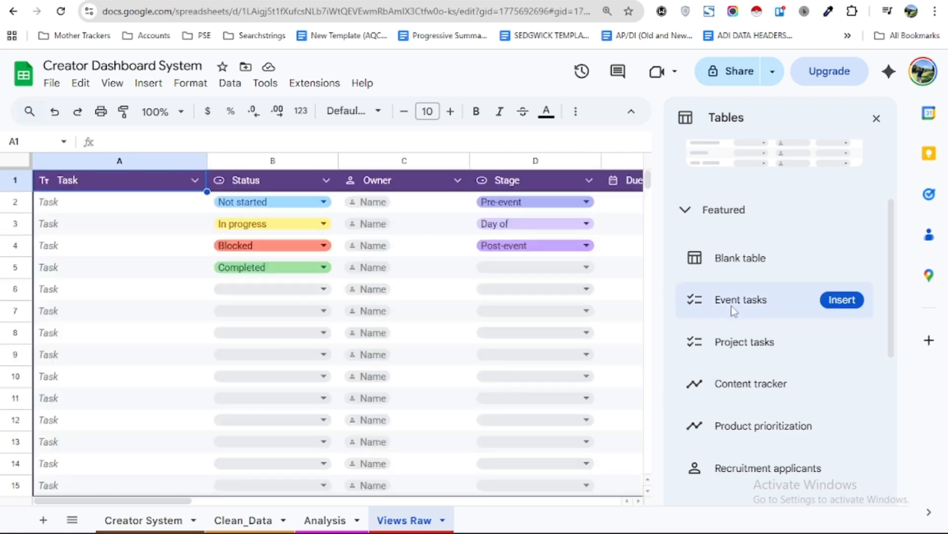
Insert the pre-built Content tracker table from the Marketing category and compare its new sheet with the Views Raw sheet
scroll(764, 405, down, 4)
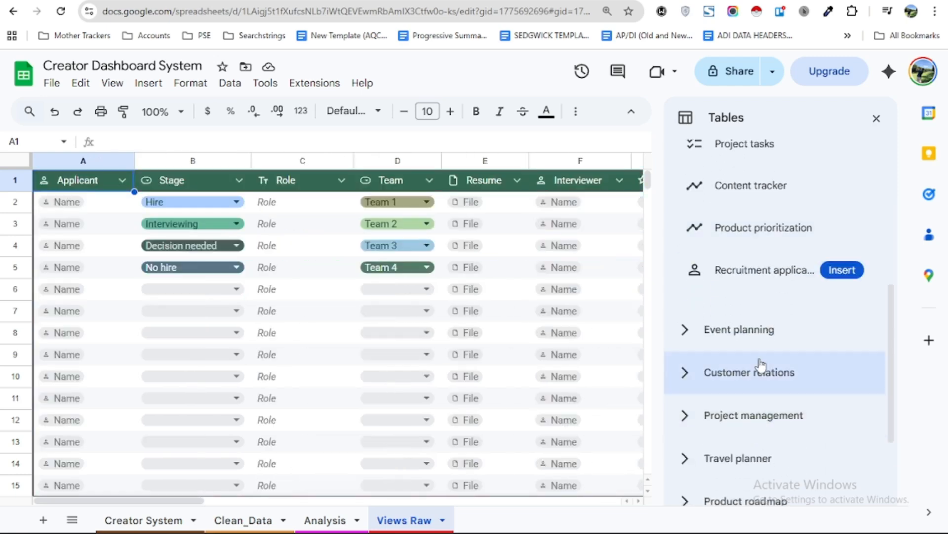
scroll(754, 454, down, 4)
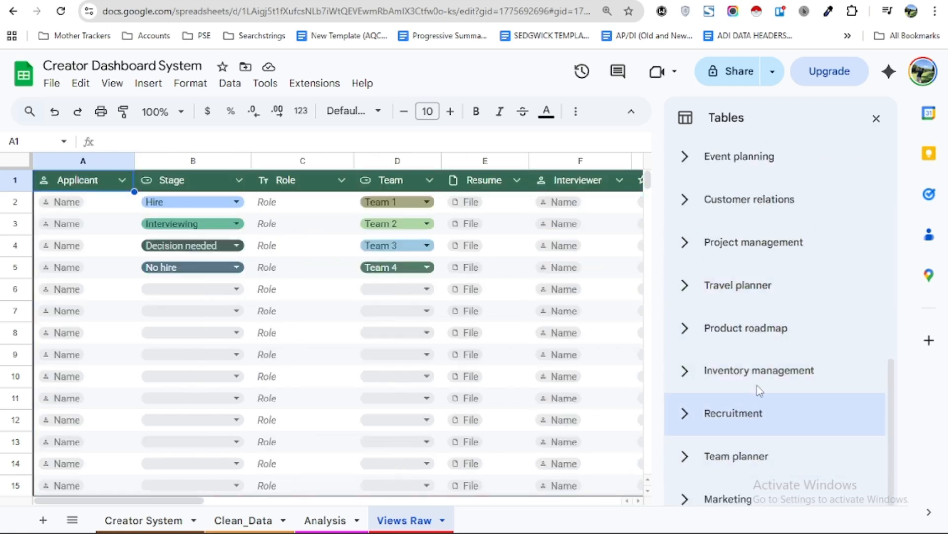
scroll(780, 366, up, 3)
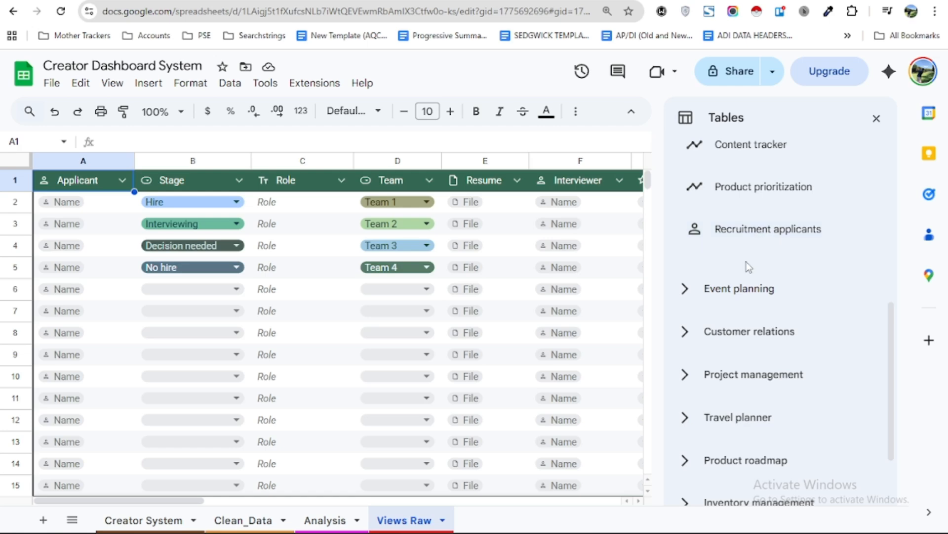
scroll(751, 395, down, 3)
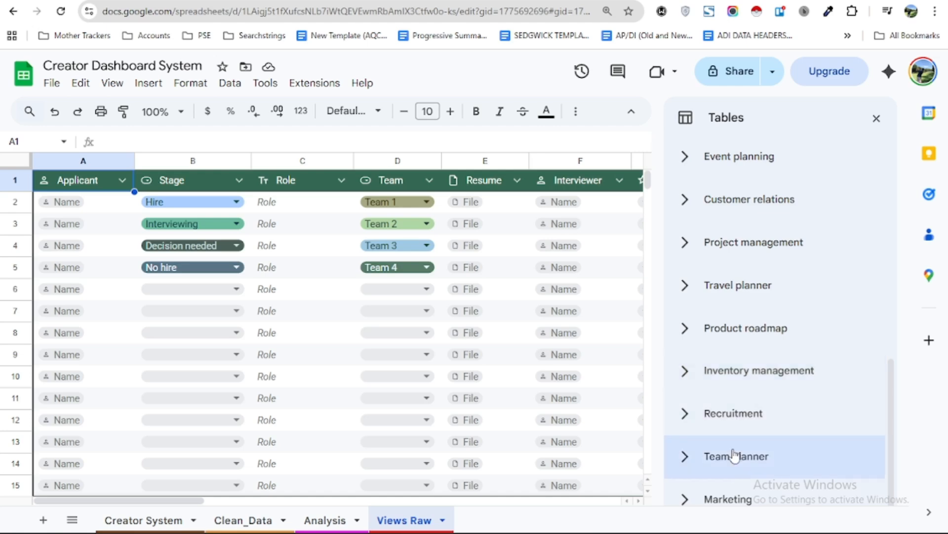
click(725, 500)
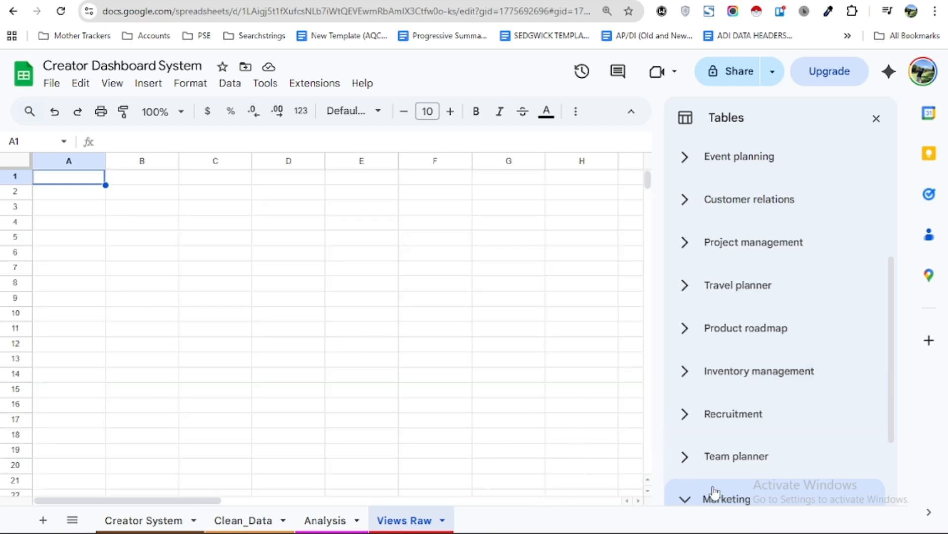
scroll(727, 436, down, 2)
scroll(727, 436, down, 1)
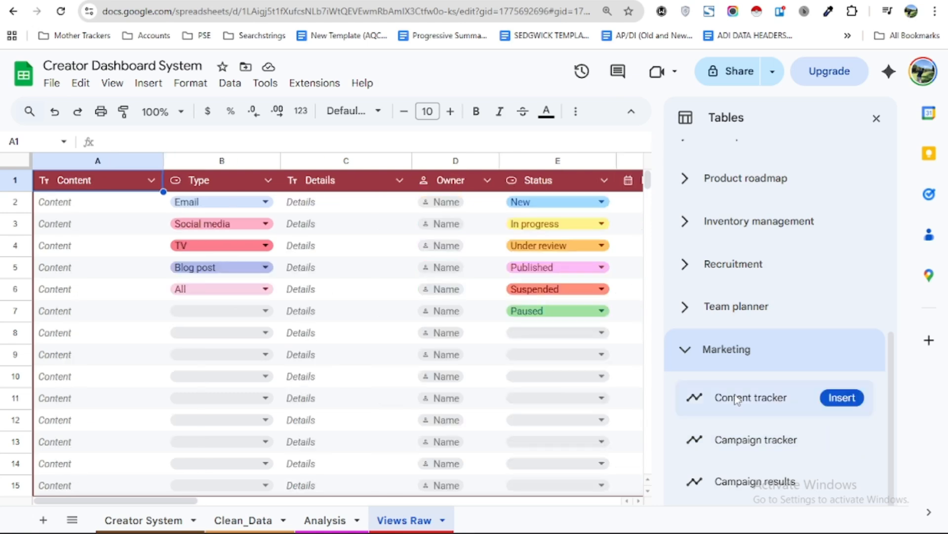
click(737, 399)
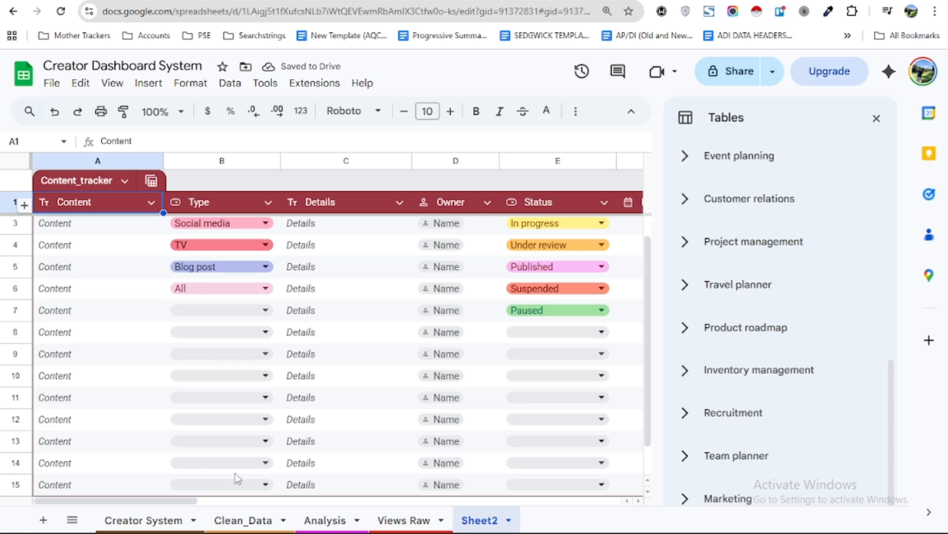
click(402, 521)
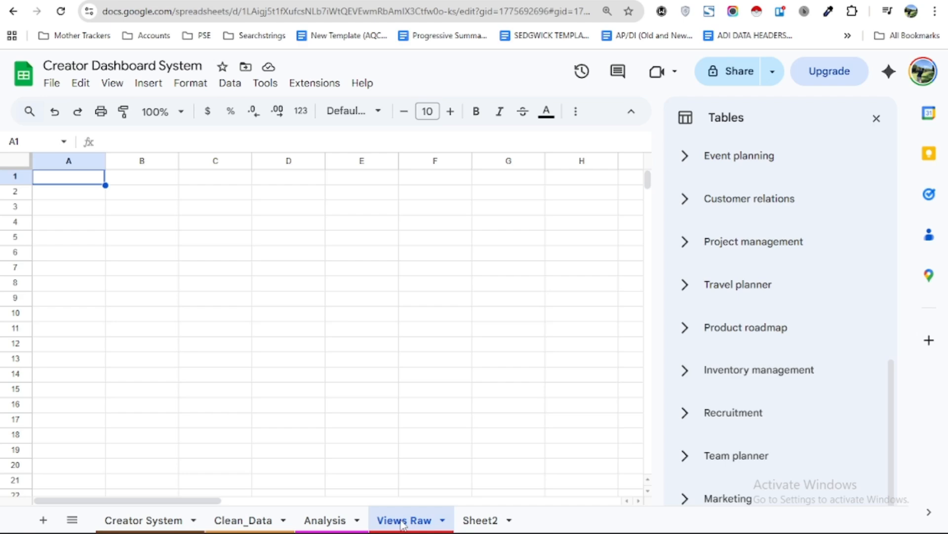
click(473, 521)
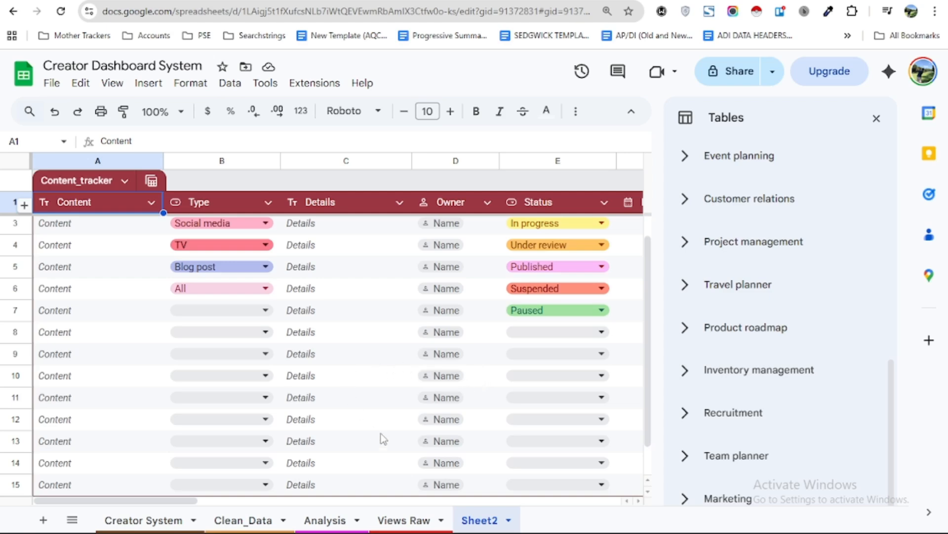
Try creating a pivot table on a new sheet from the range A1:E14 of the Views Raw sheet, and undo it
click(403, 520)
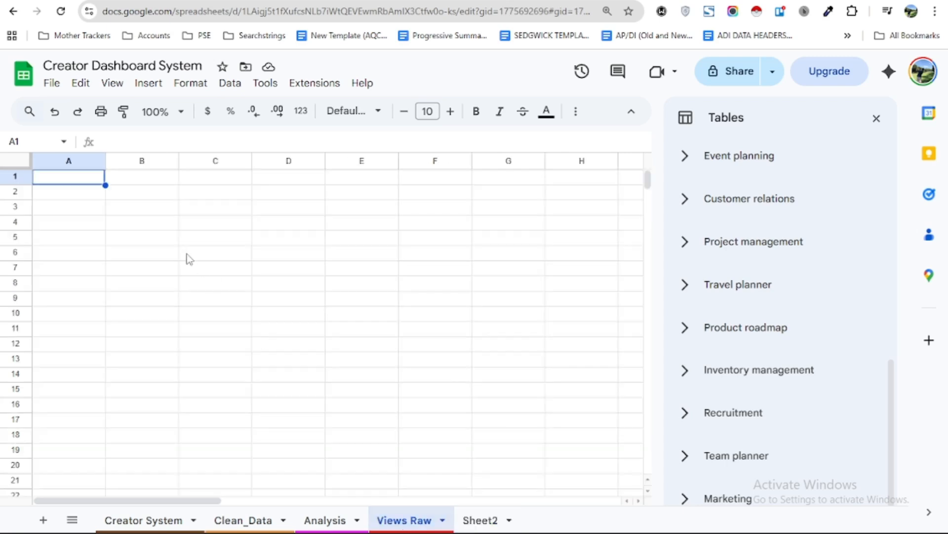
drag(55, 178, 383, 378)
right_click(116, 226)
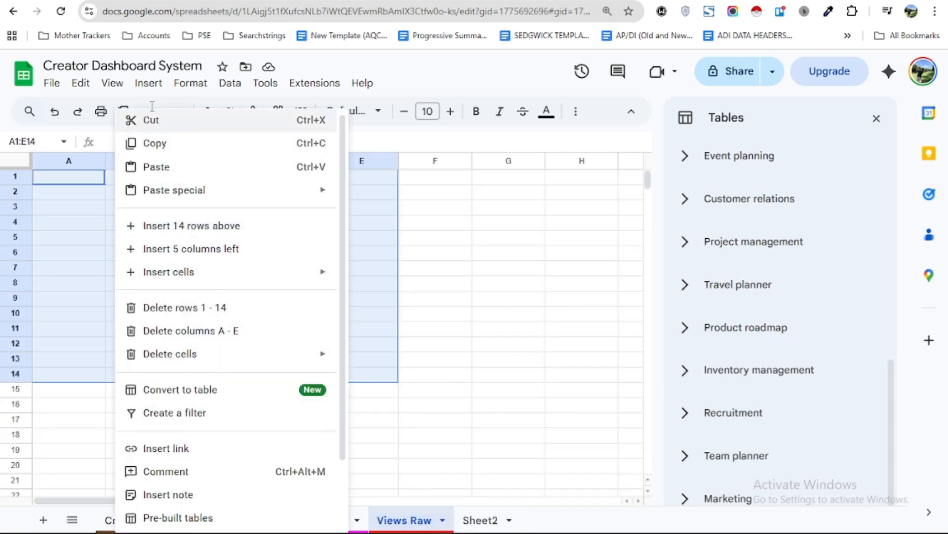
click(145, 84)
click(193, 231)
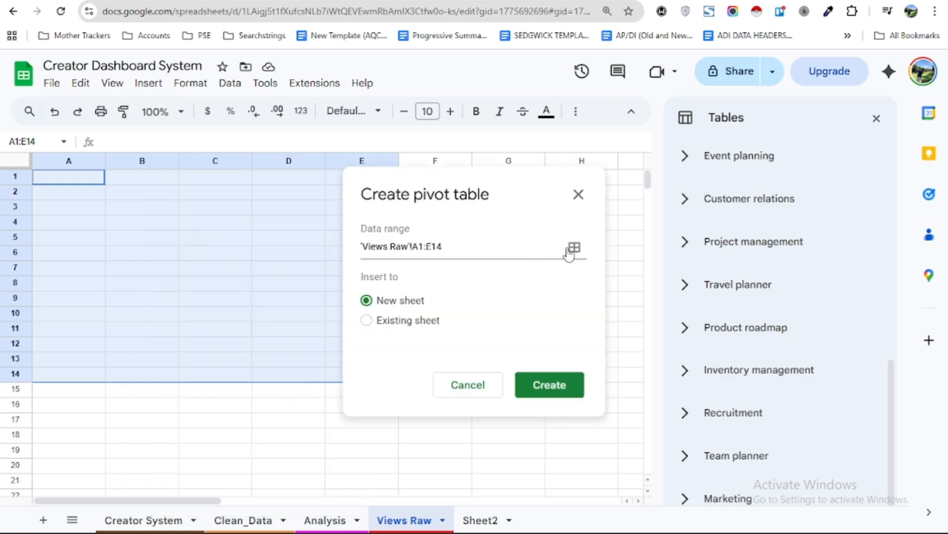
click(533, 390)
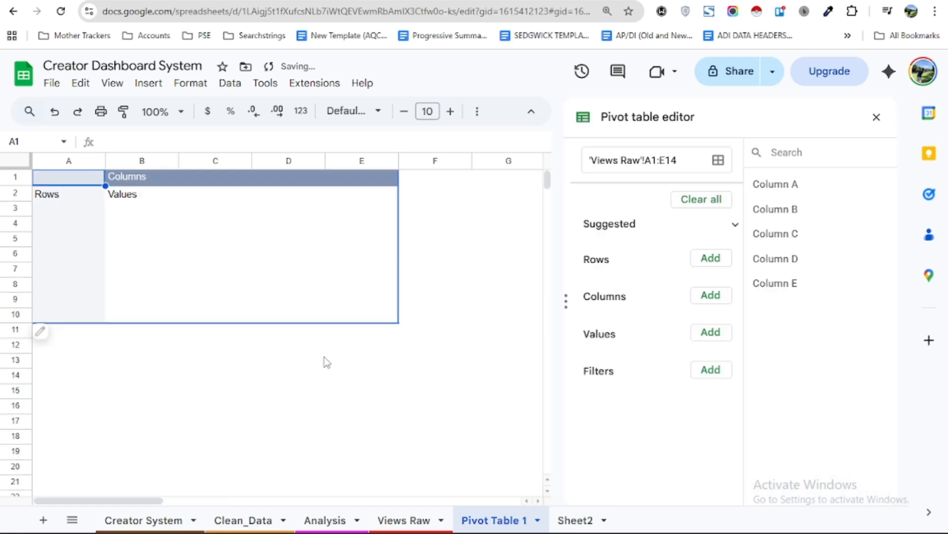
click(280, 382)
click(190, 242)
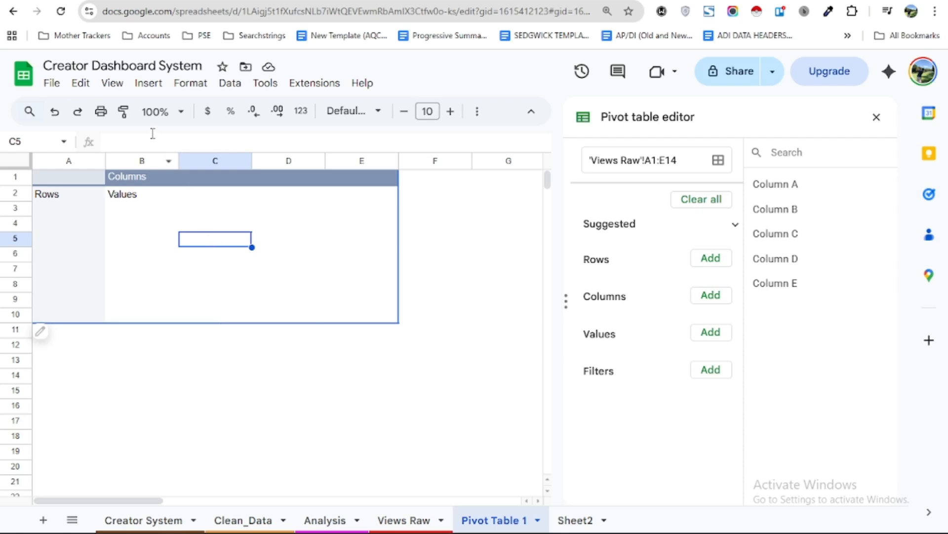
click(53, 118)
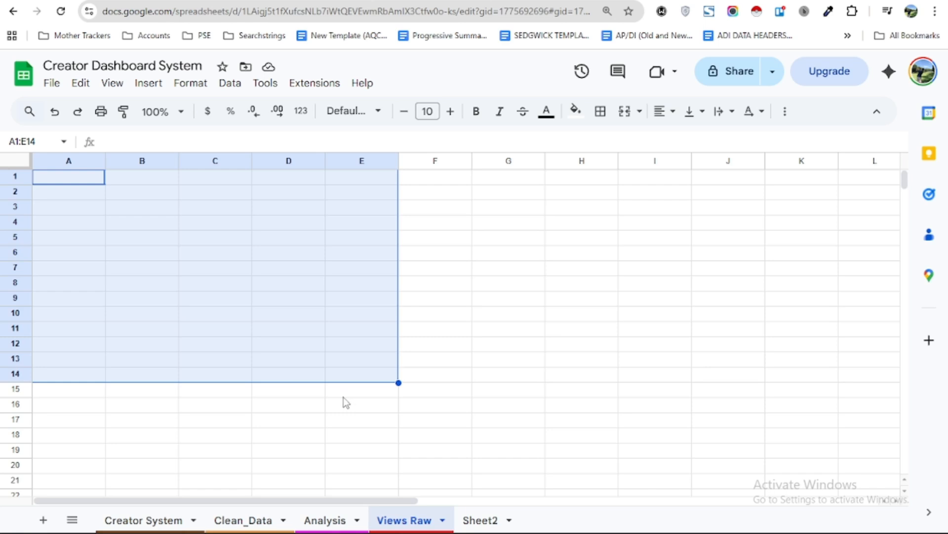
Select the cell range A3:A10 on the Views Raw sheet
click(344, 423)
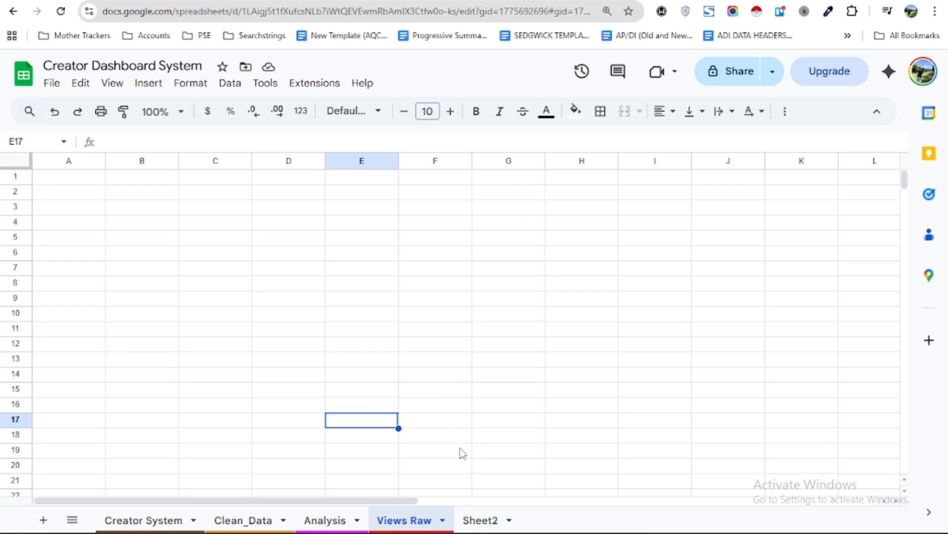
drag(82, 211, 69, 318)
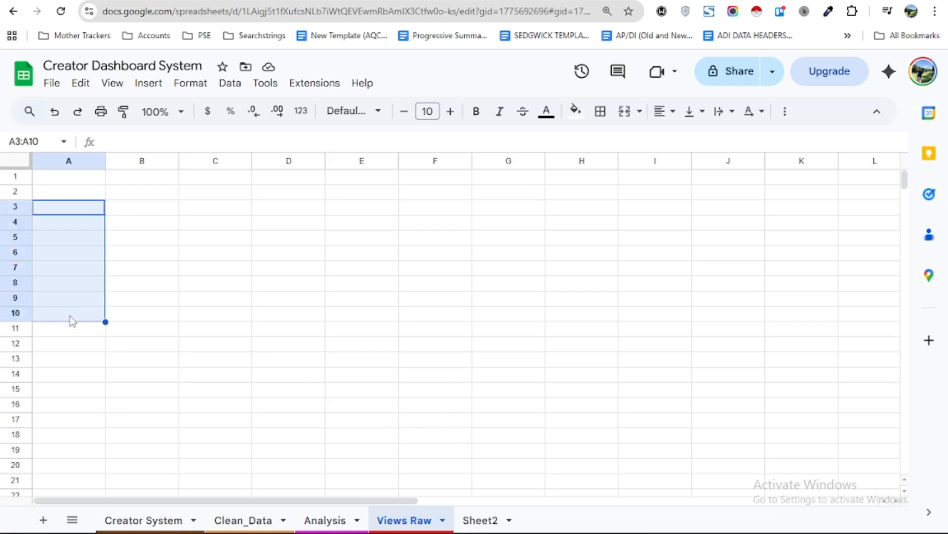